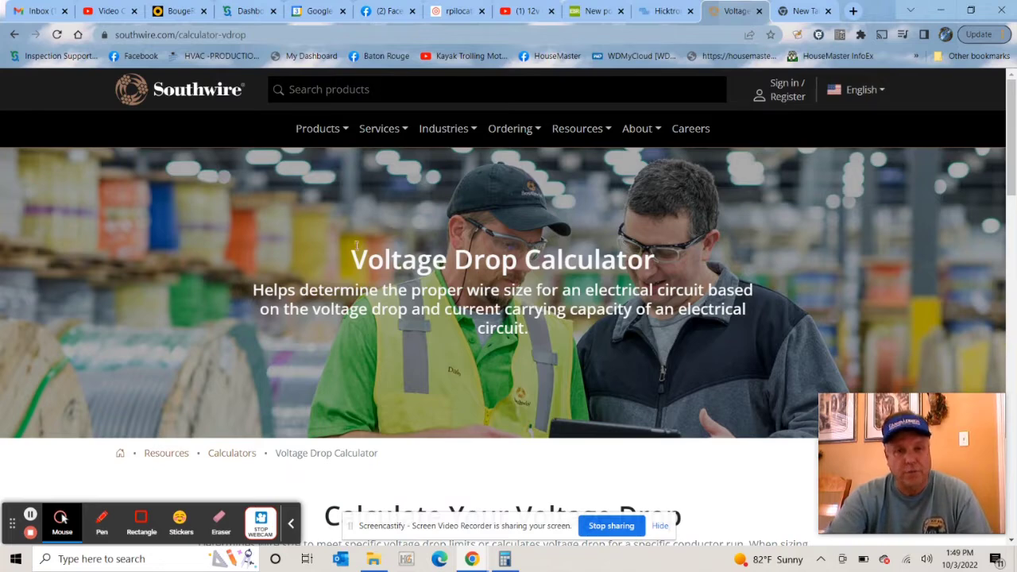
- Scroll past the Download for Mobile box to the Residential, AC, single-phase copper parameter form
scroll(225, 262, down, 1)
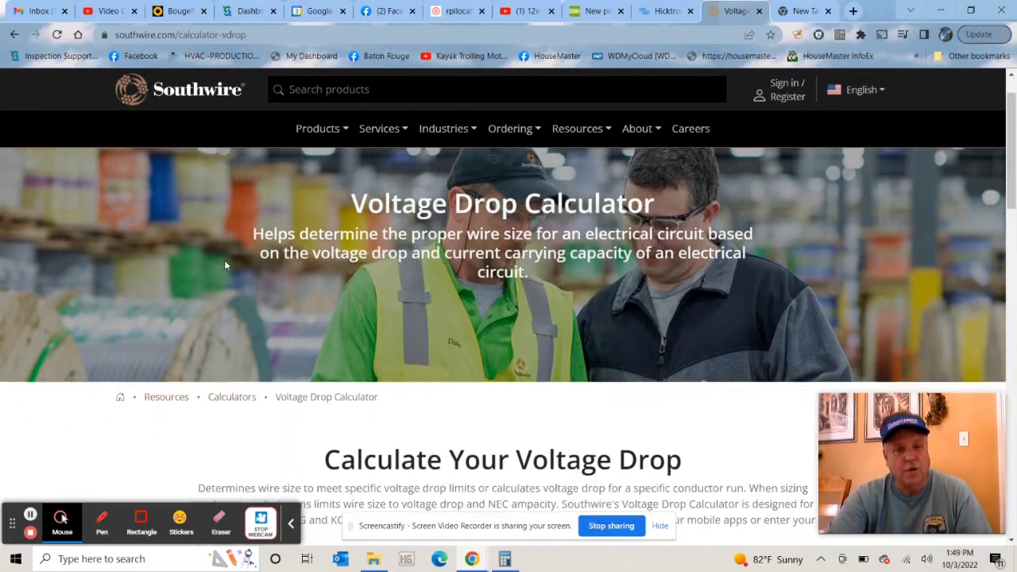
scroll(225, 264, up, 1)
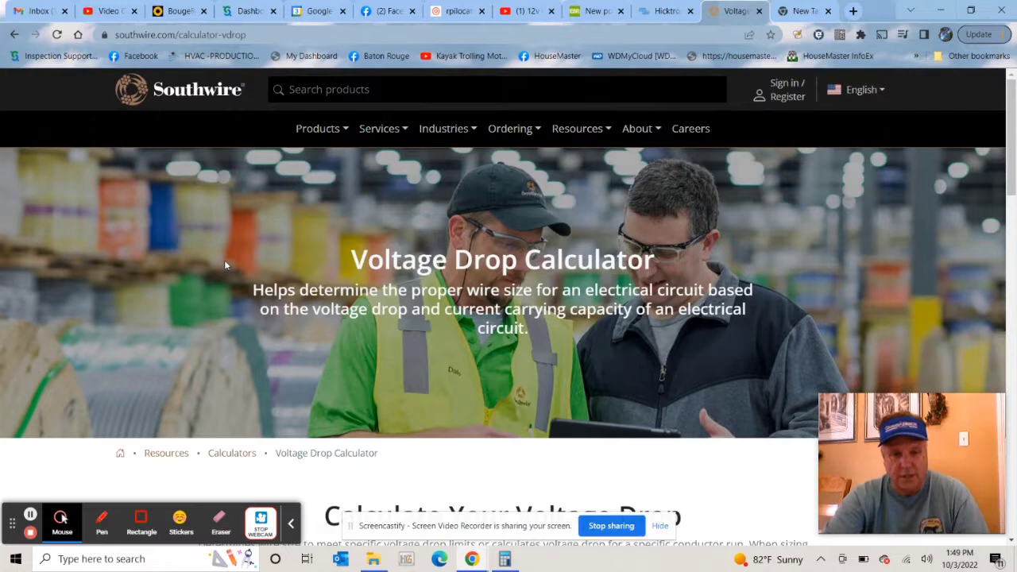
scroll(224, 264, down, 4)
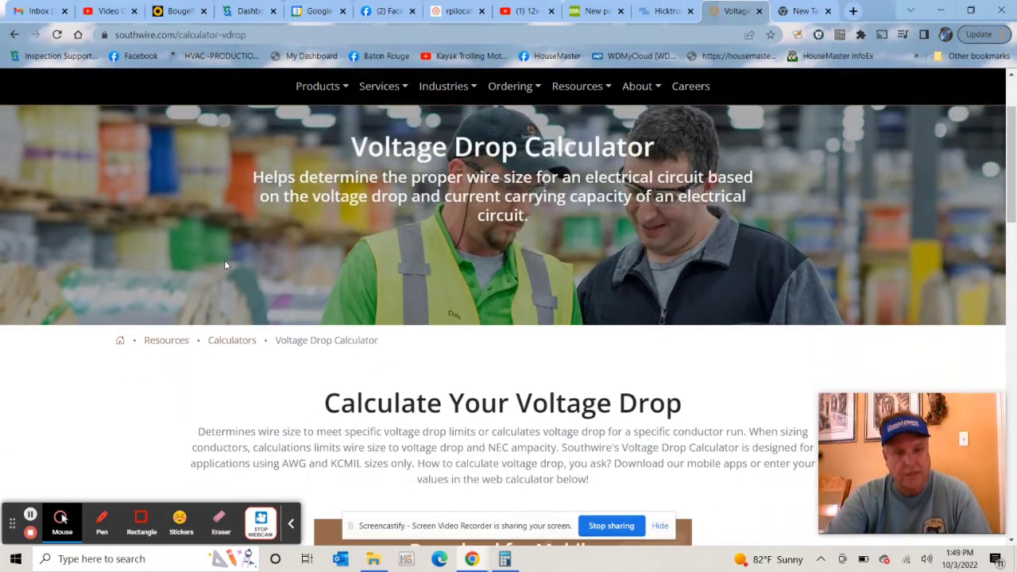
scroll(225, 265, down, 3)
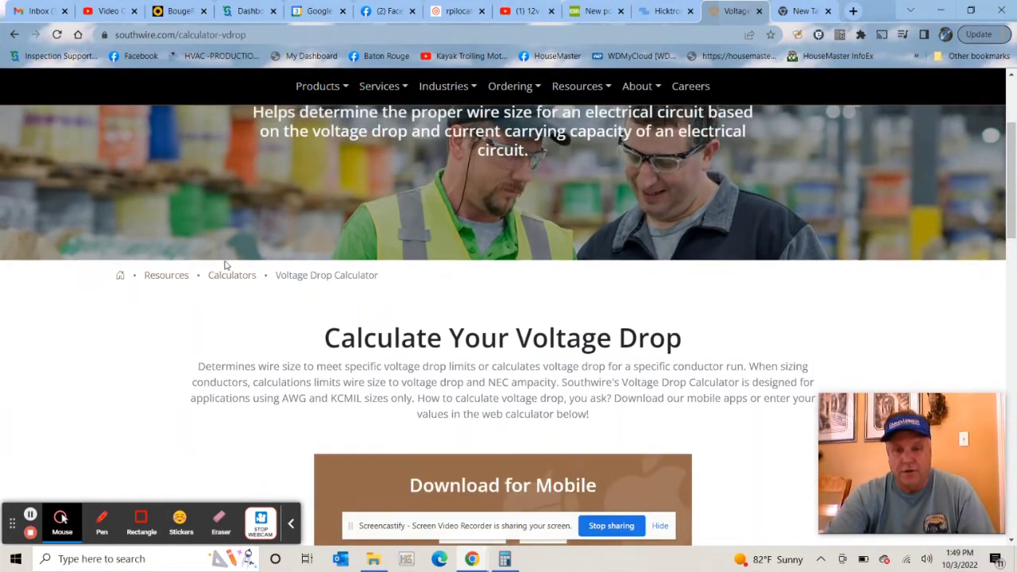
scroll(225, 265, down, 1)
scroll(224, 266, down, 3)
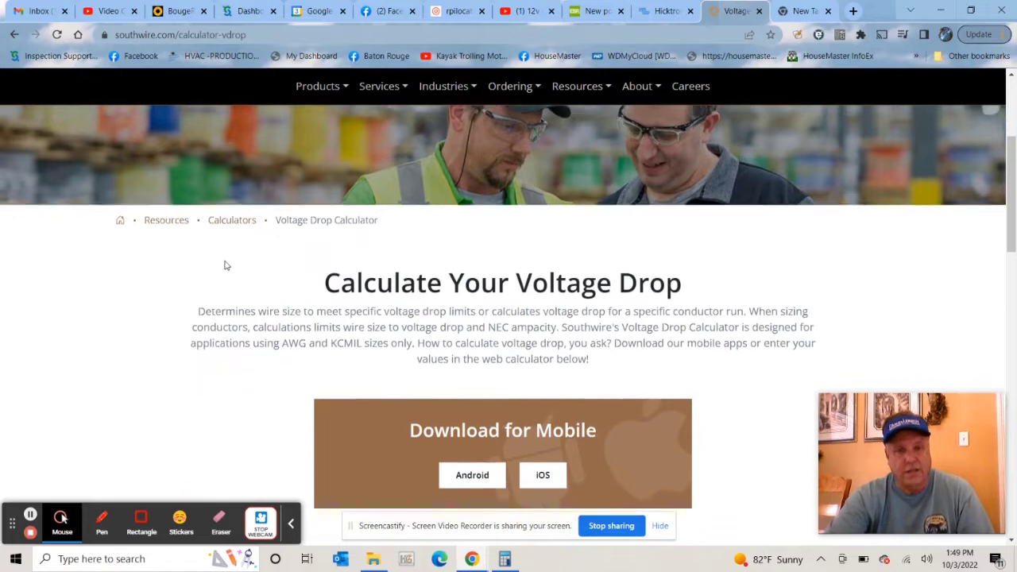
scroll(225, 265, down, 1)
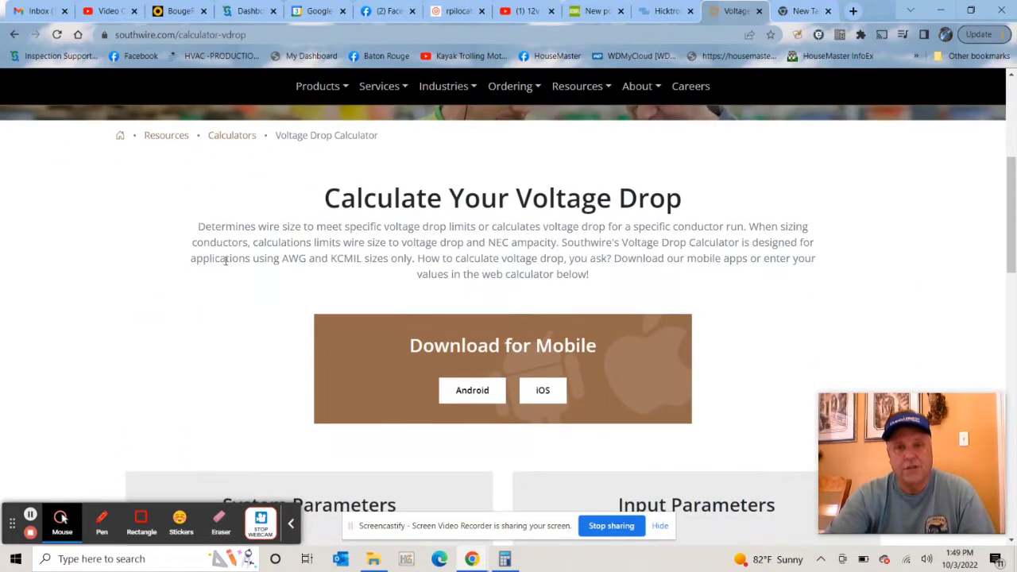
scroll(225, 264, down, 2)
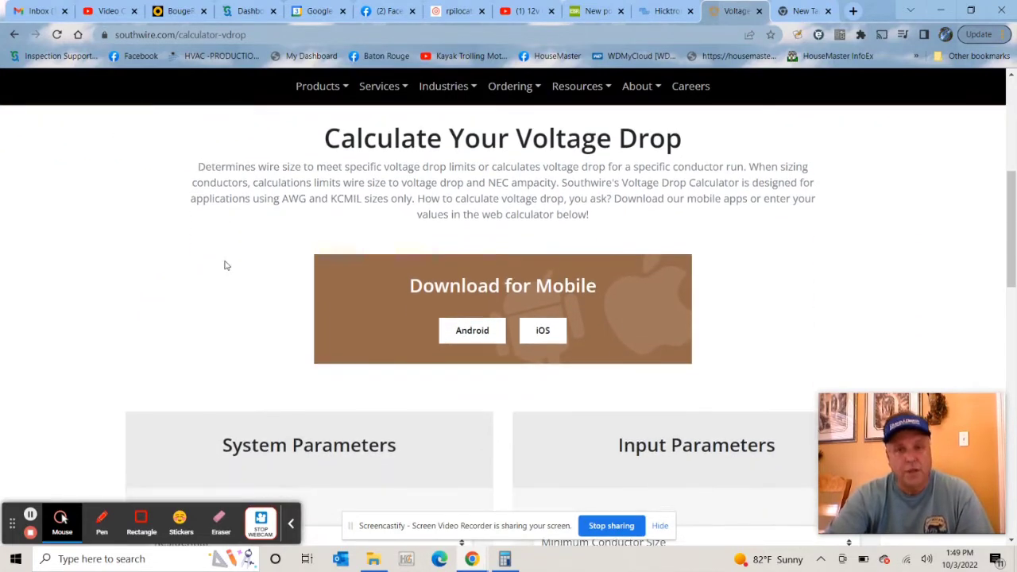
scroll(225, 266, down, 5)
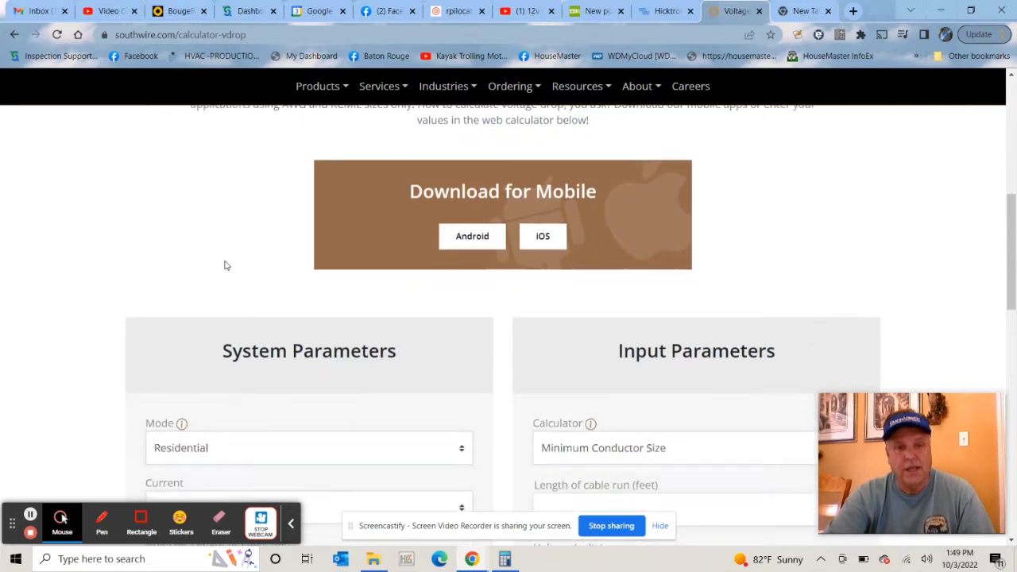
scroll(226, 262, down, 1)
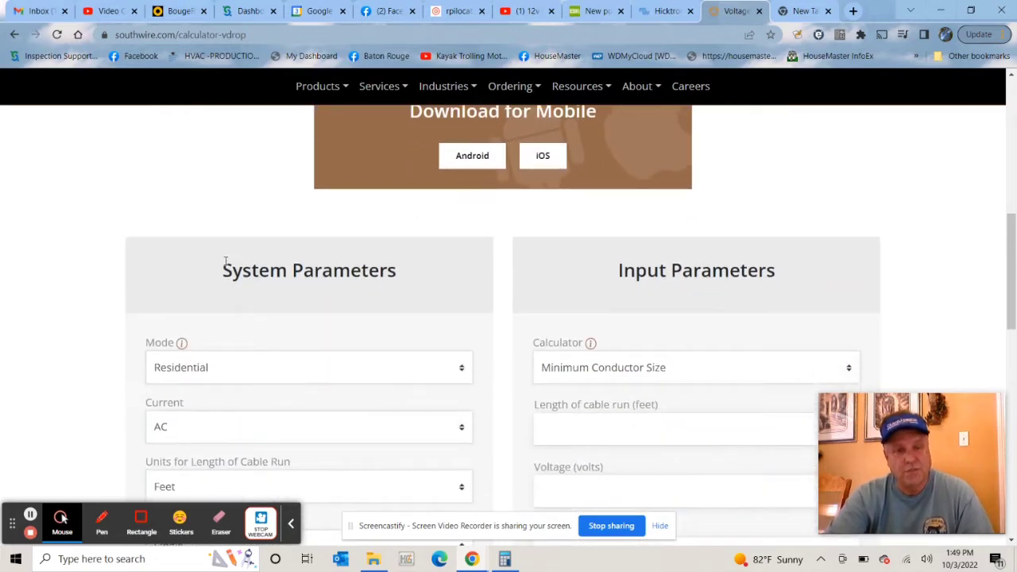
scroll(225, 262, down, 2)
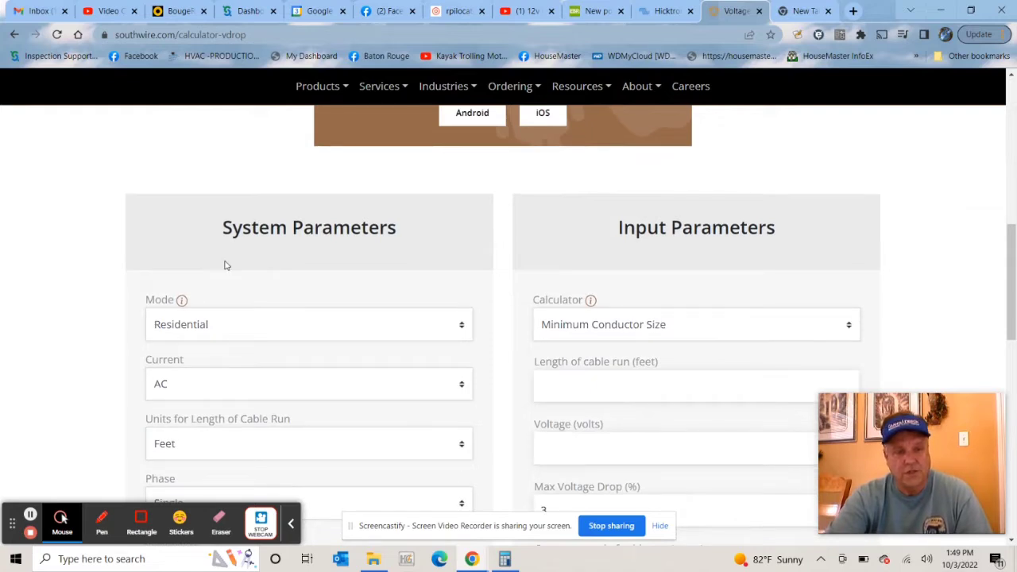
scroll(226, 264, down, 3)
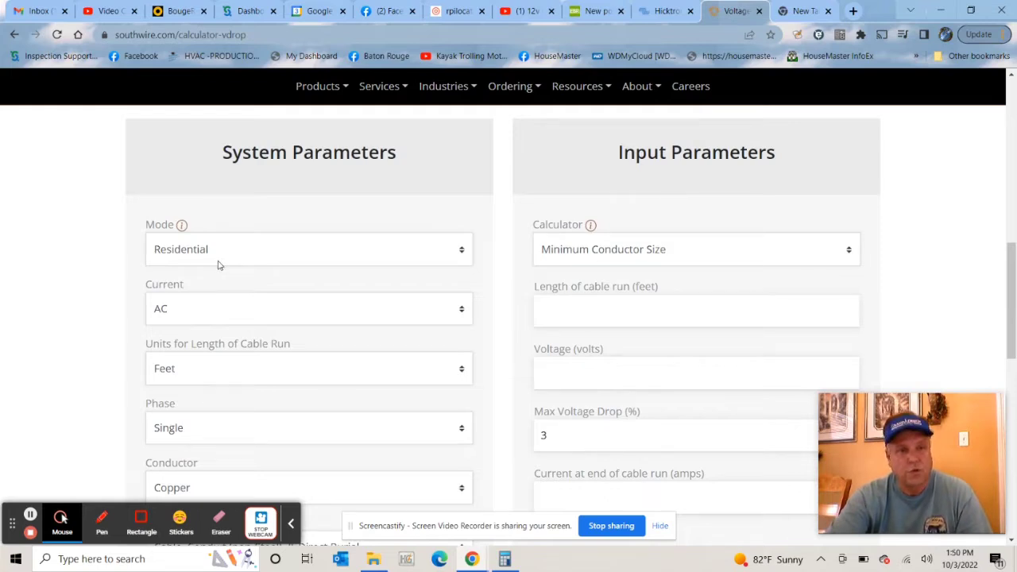
scroll(78, 271, down, 1)
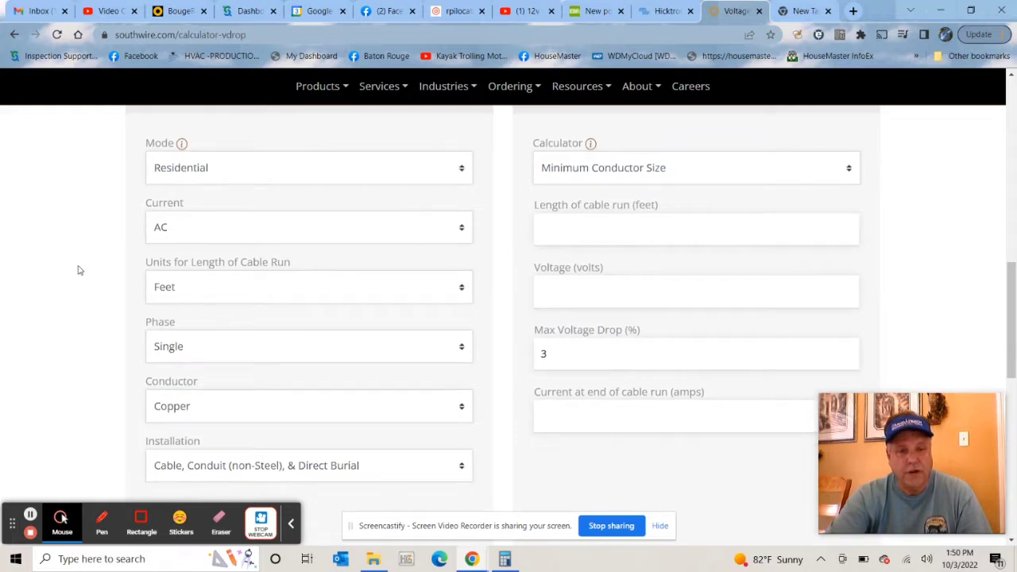
scroll(78, 270, up, 1)
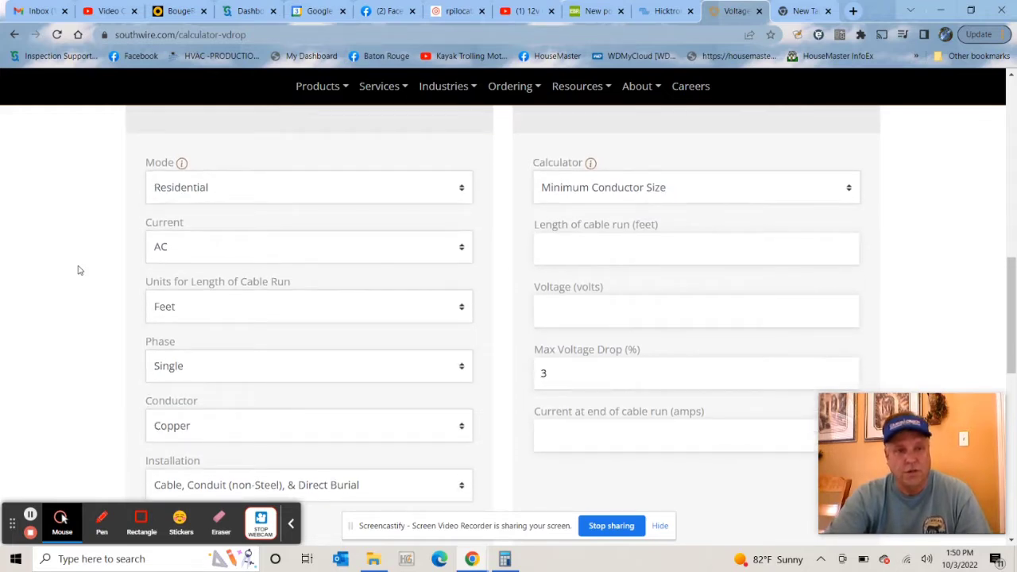
scroll(77, 270, down, 1)
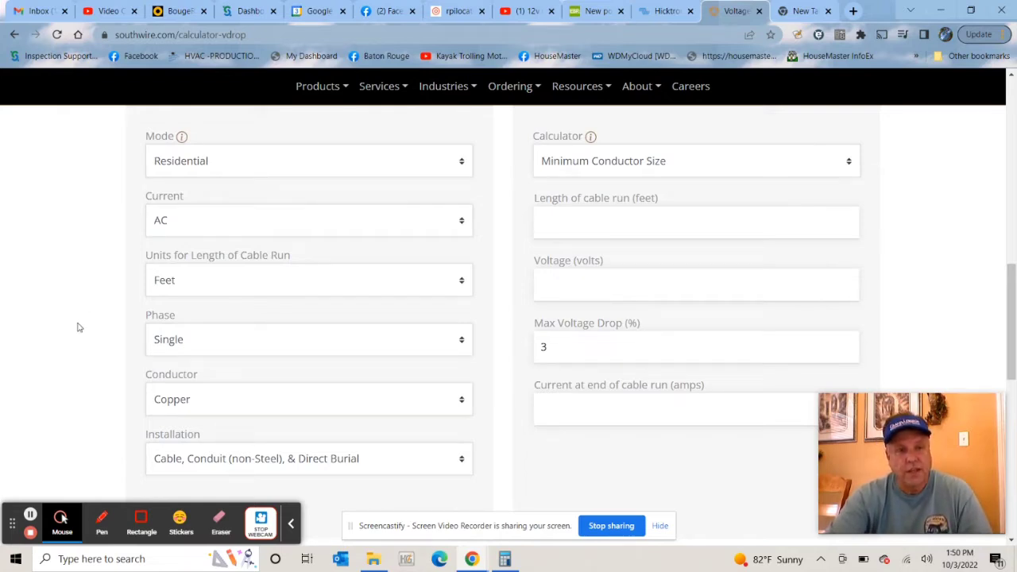
scroll(78, 328, up, 1)
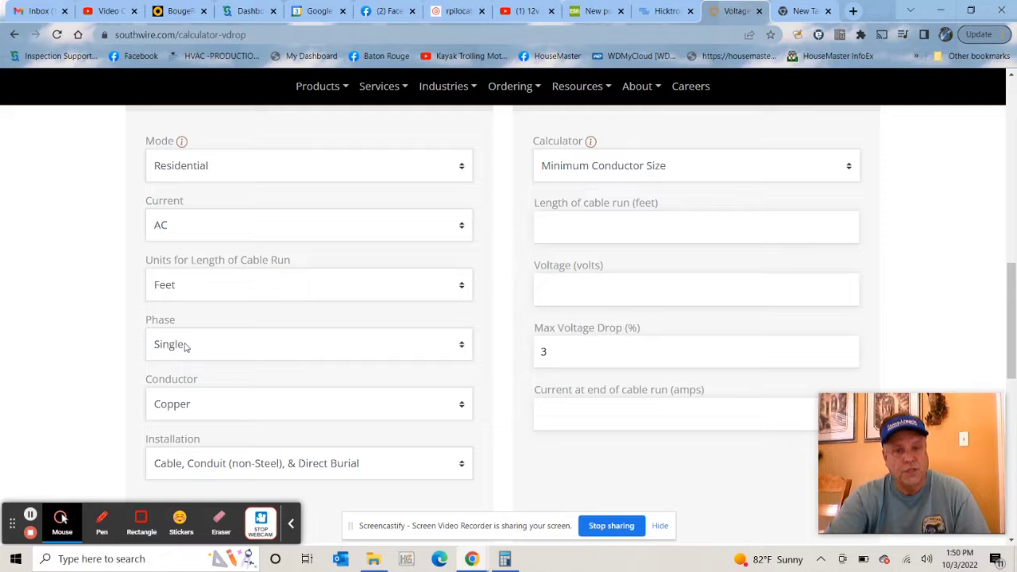
scroll(184, 345, down, 1)
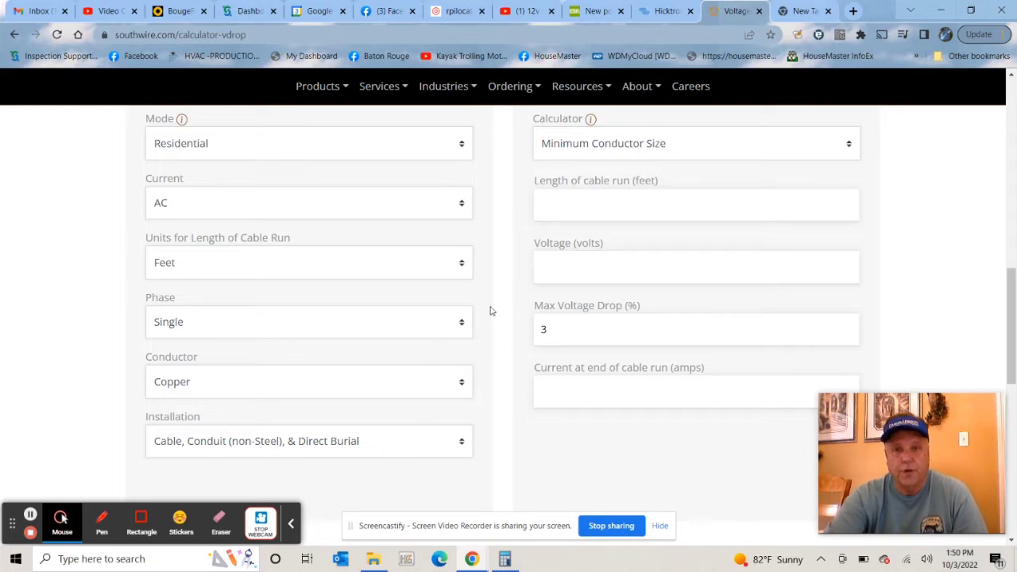
scroll(578, 264, up, 1)
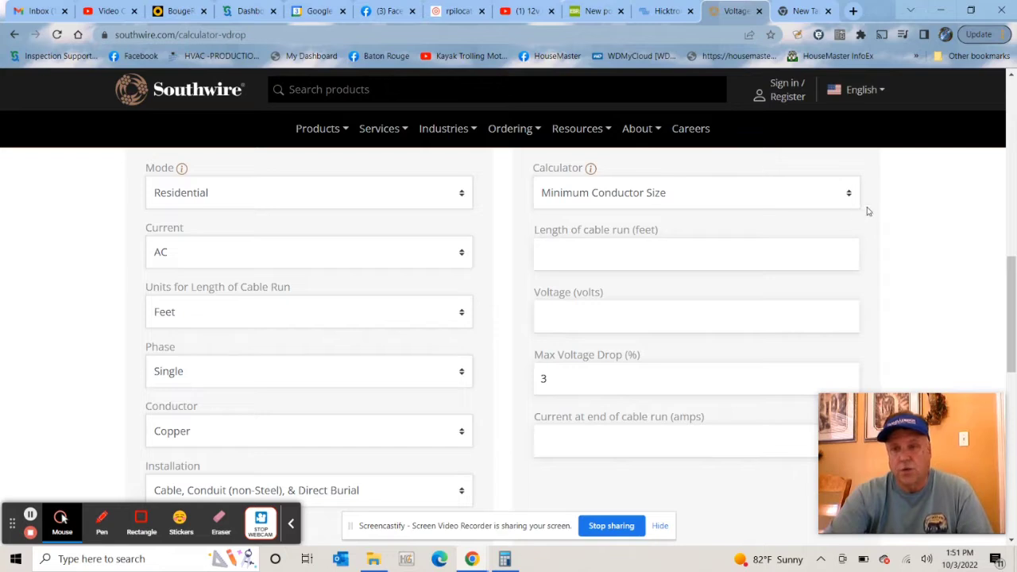
- Set the Calculator type to Voltage Drop and bring the Conductor Size field into view
click(849, 195)
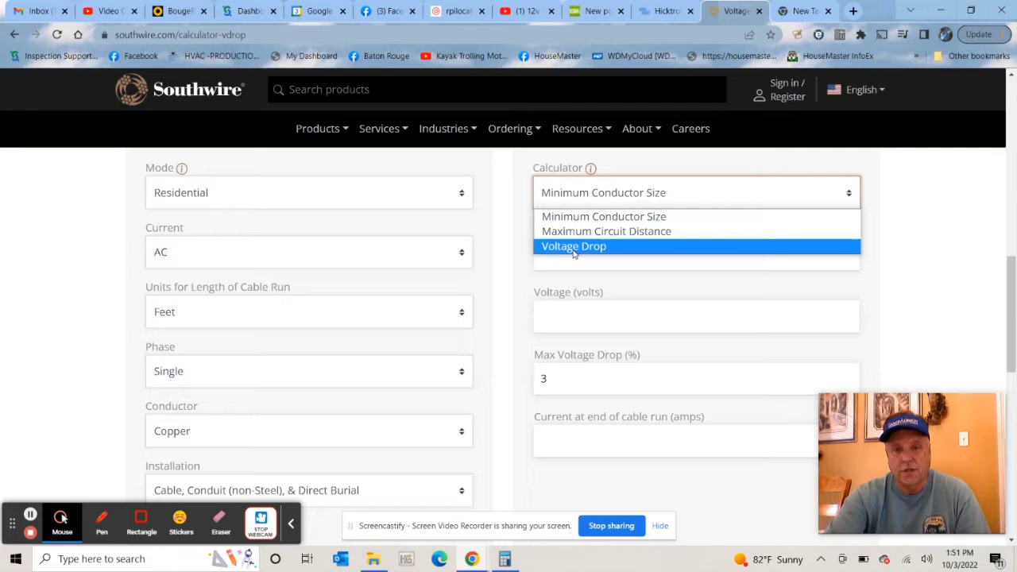
click(574, 247)
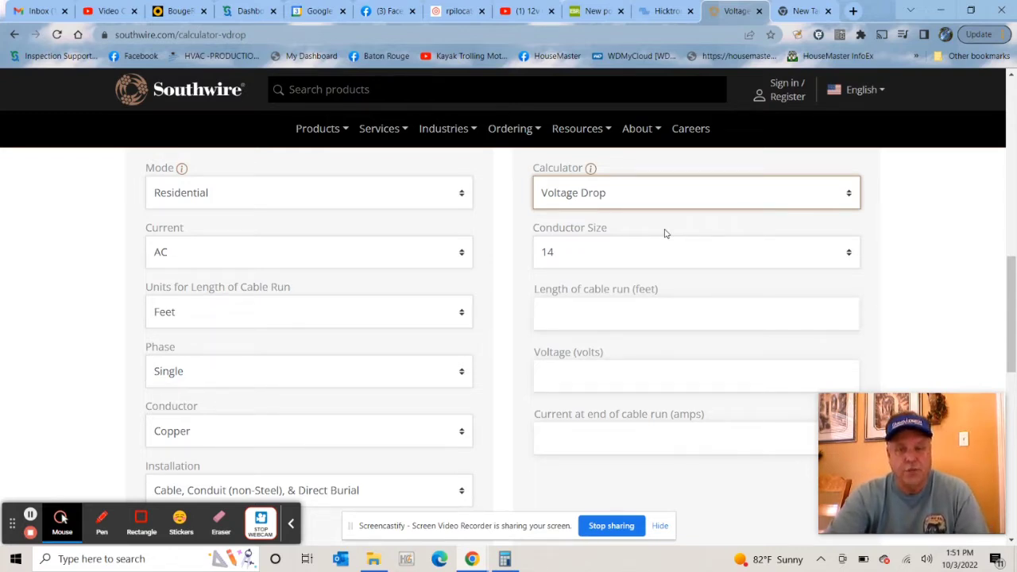
scroll(665, 233, down, 1)
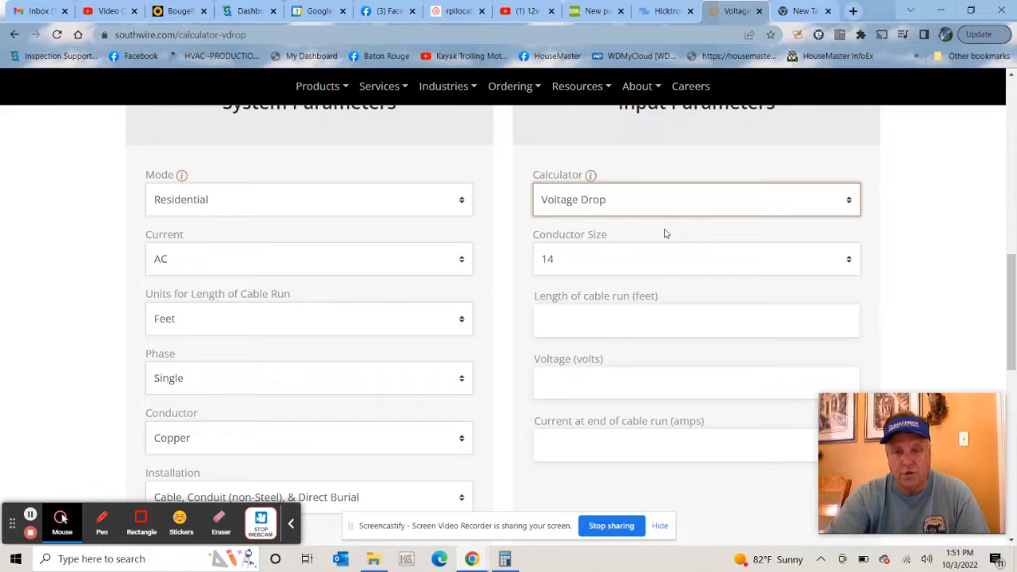
scroll(721, 244, down, 1)
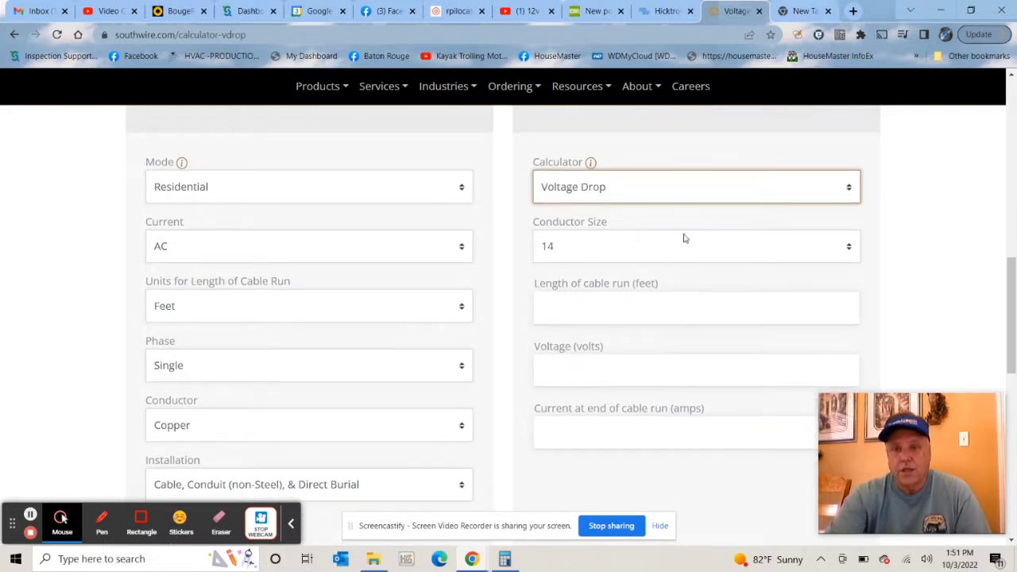
- Choose 10 AWG as the conductor size and enter a 50-foot cable run length
click(849, 249)
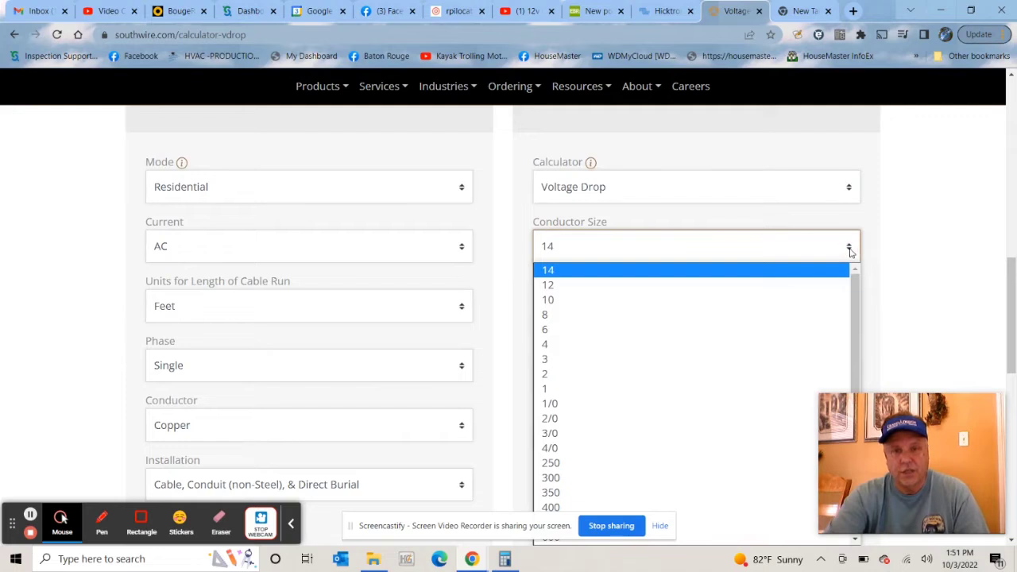
click(554, 299)
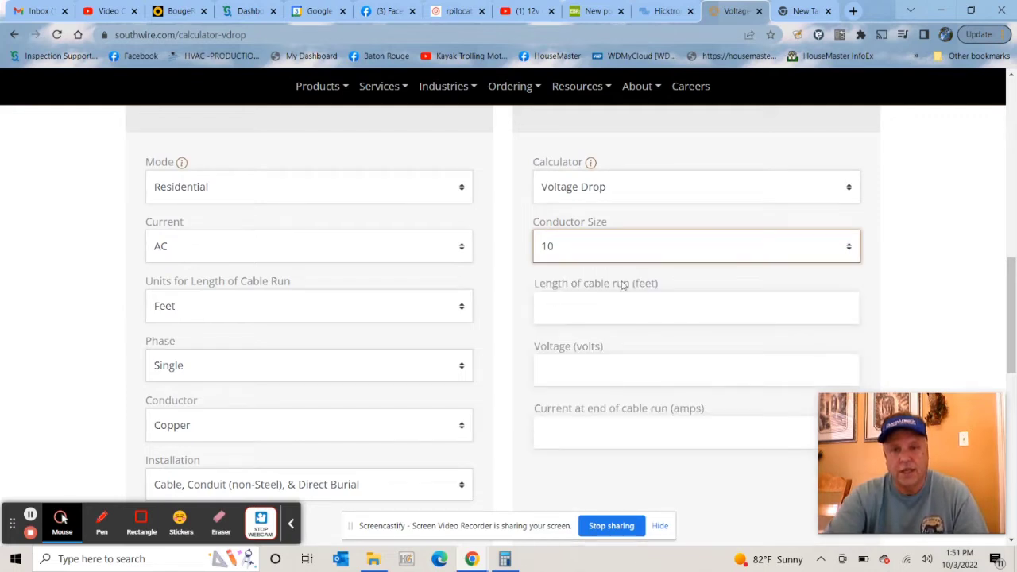
scroll(665, 284, down, 1)
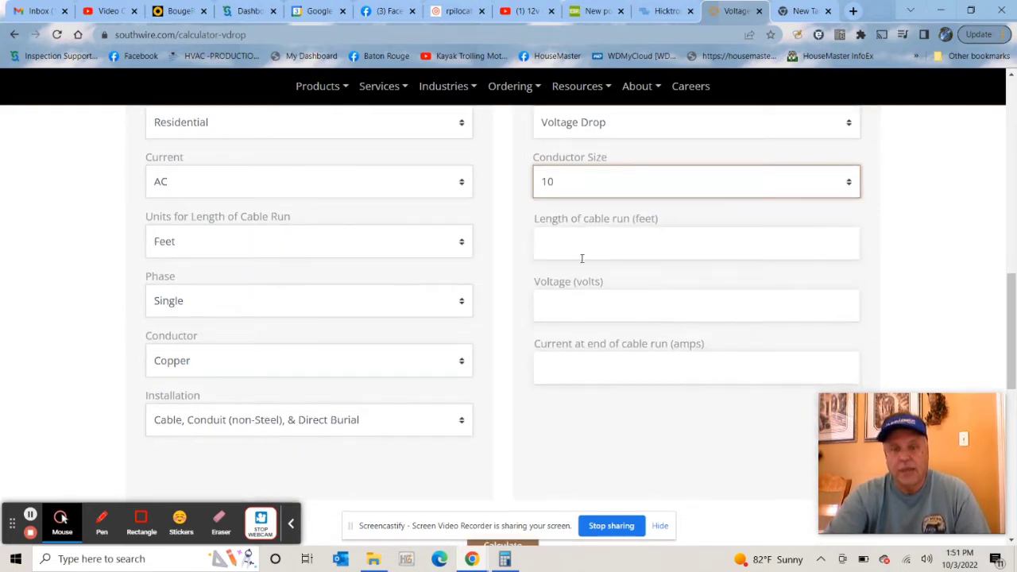
click(569, 237)
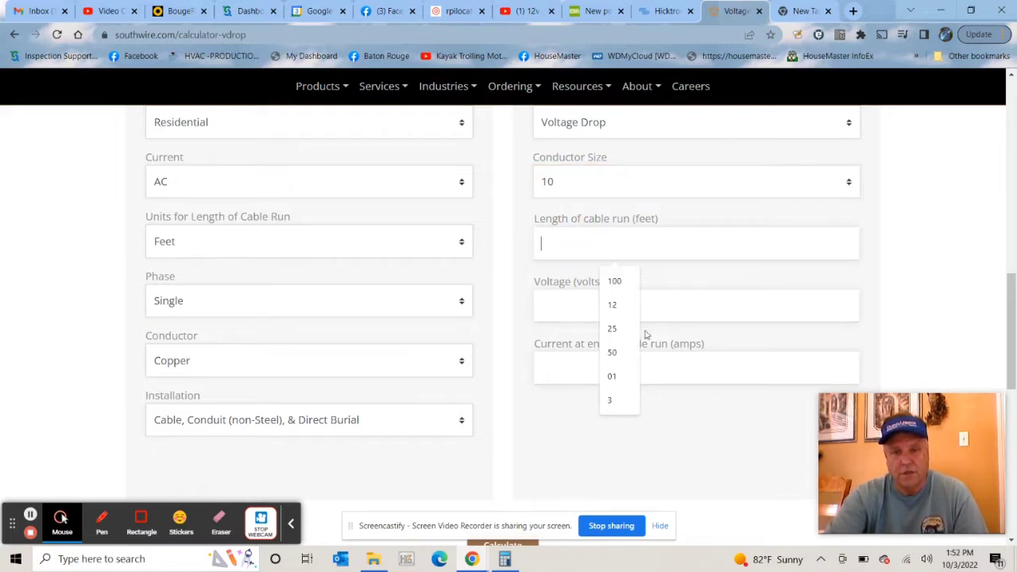
click(612, 352)
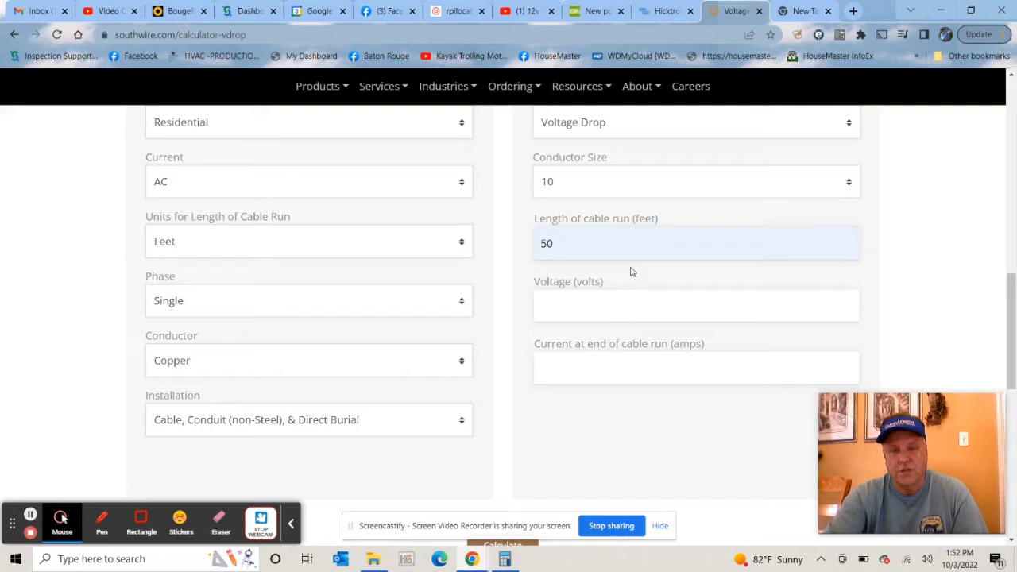
- Enter 120 volts for the circuit voltage and 30 amps for the current
click(563, 307)
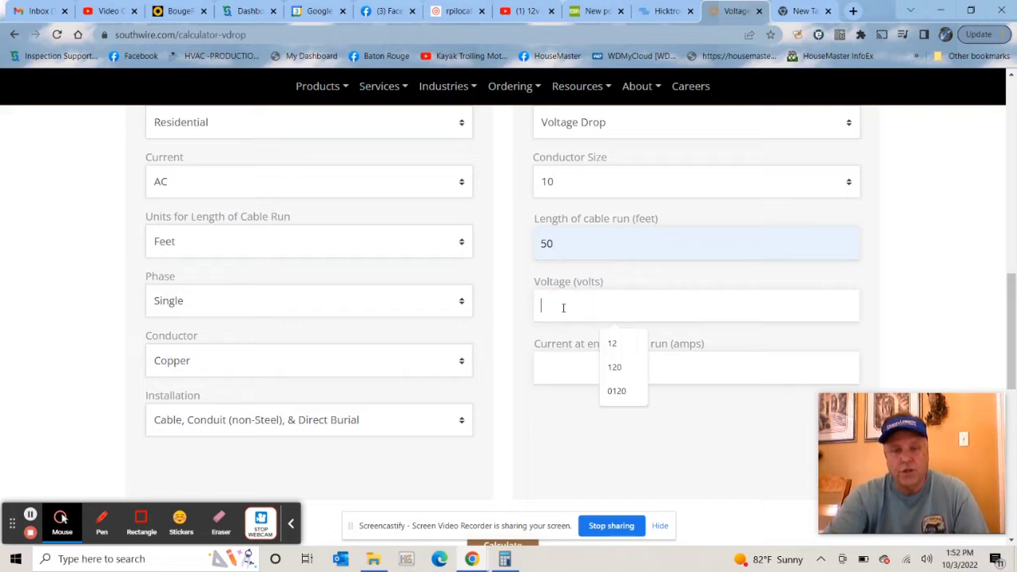
click(615, 367)
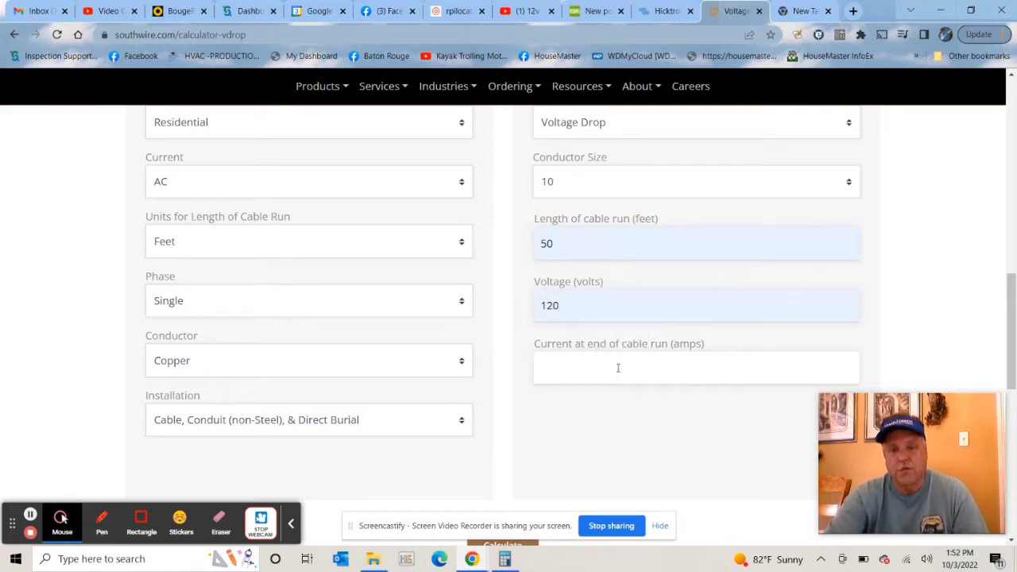
scroll(618, 367, down, 1)
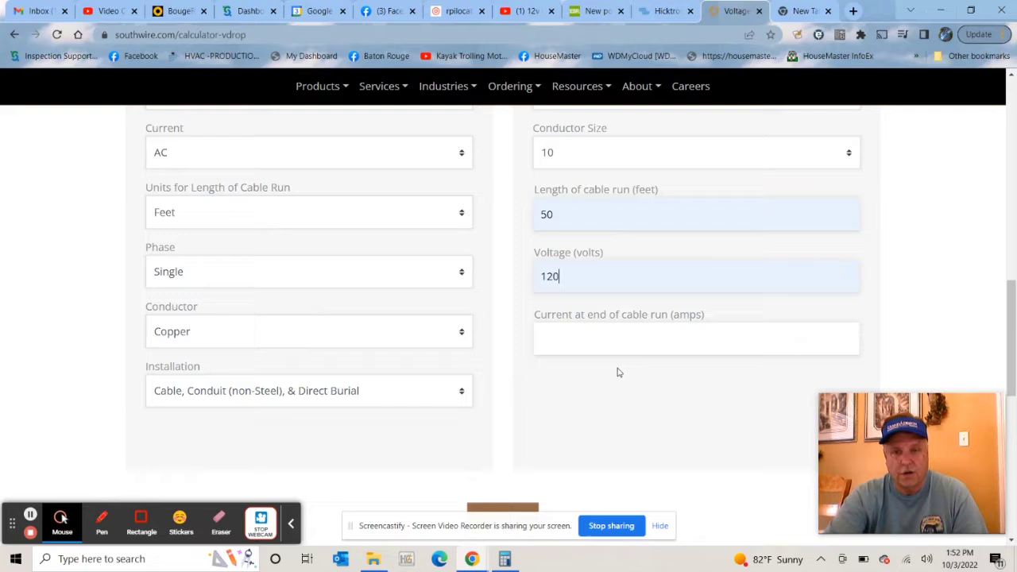
scroll(618, 371, down, 1)
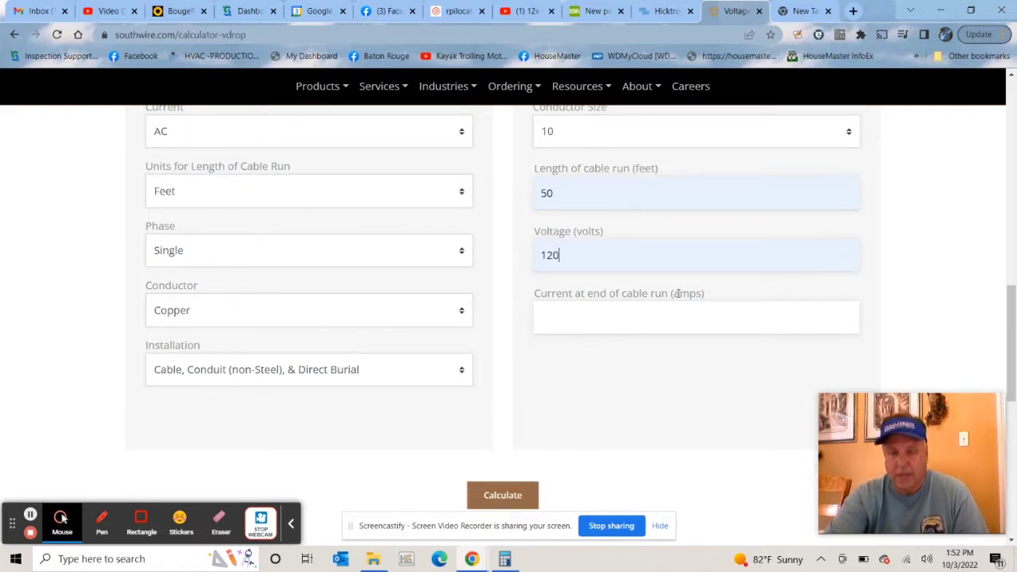
click(555, 321)
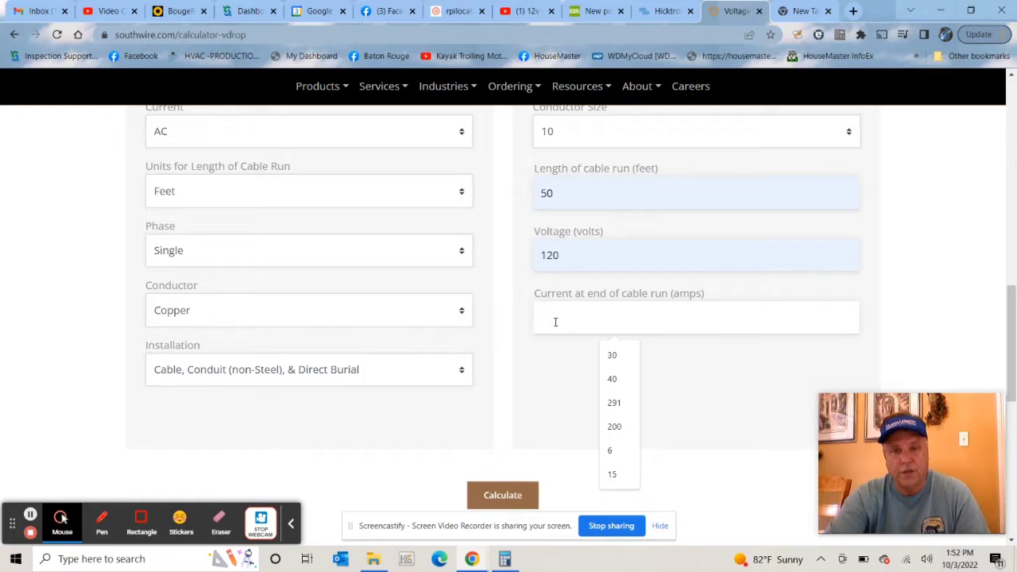
click(615, 357)
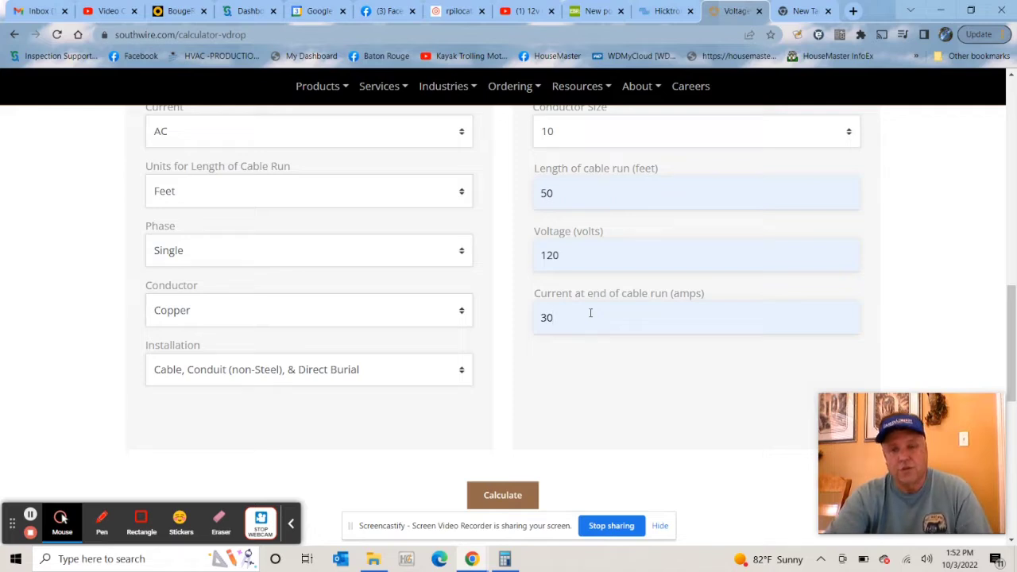
scroll(590, 313, down, 1)
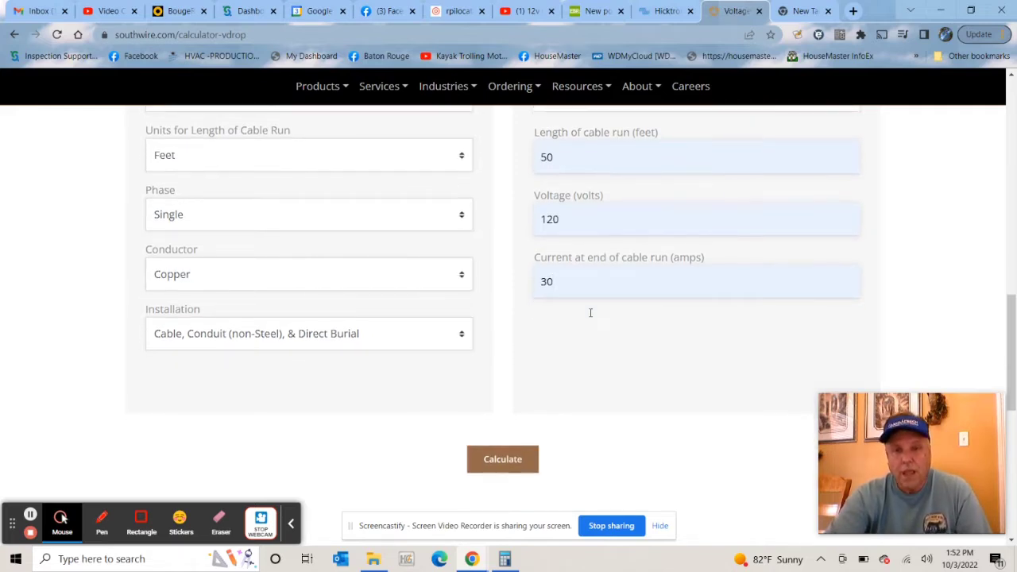
scroll(590, 313, up, 2)
scroll(590, 313, up, 2)
scroll(591, 313, down, 4)
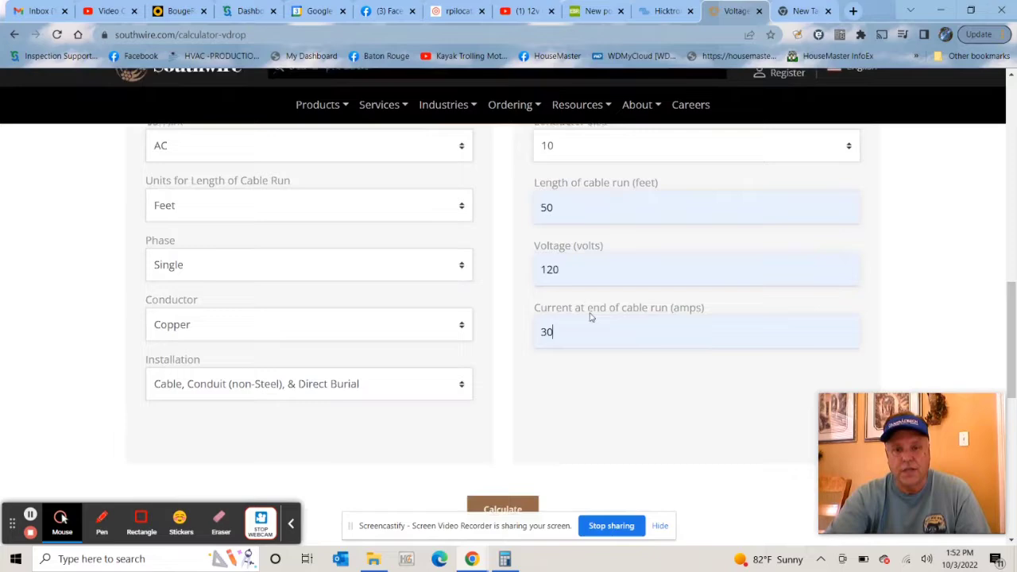
scroll(590, 313, down, 2)
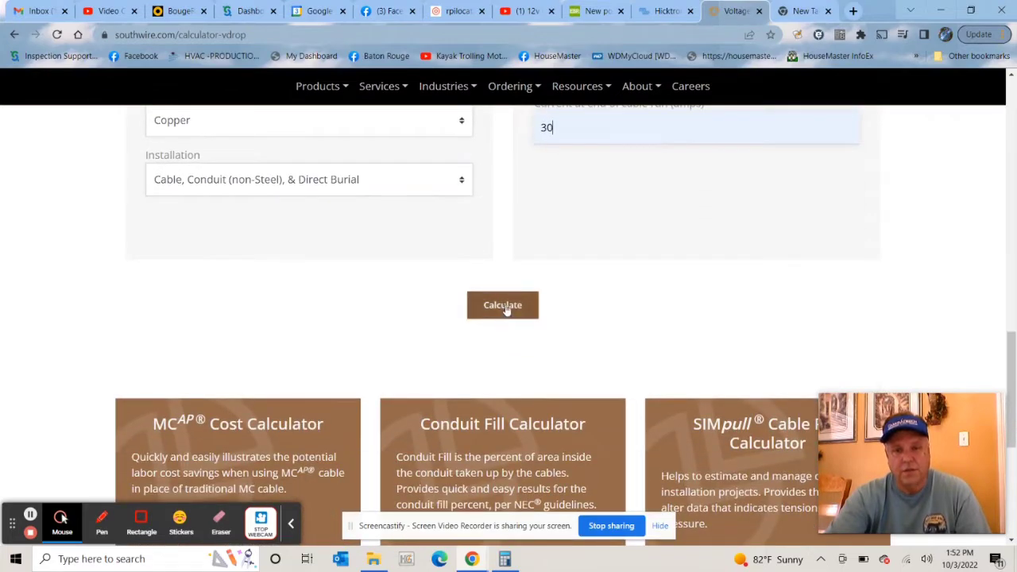
- Calculate the 50-foot 10 AWG run, read the 2.62% voltage drop, and return to the form
click(505, 310)
scroll(503, 310, down, 2)
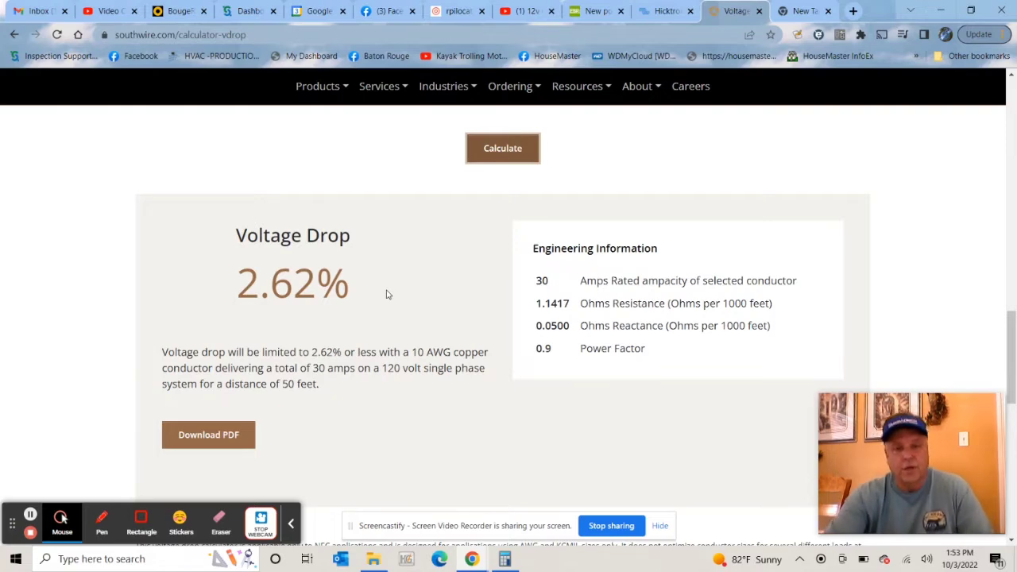
scroll(386, 293, down, 1)
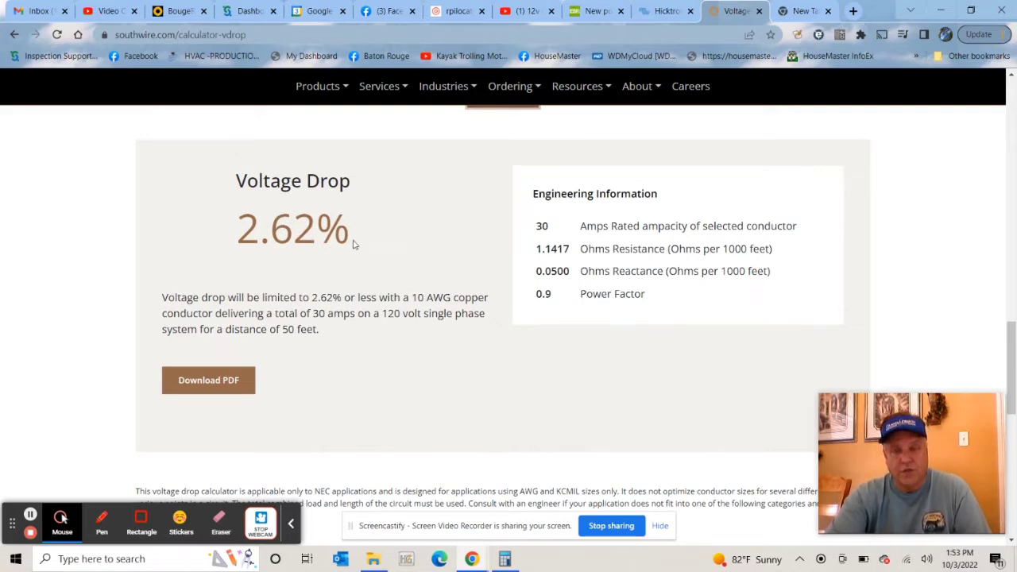
scroll(382, 259, up, 1)
scroll(383, 259, up, 1)
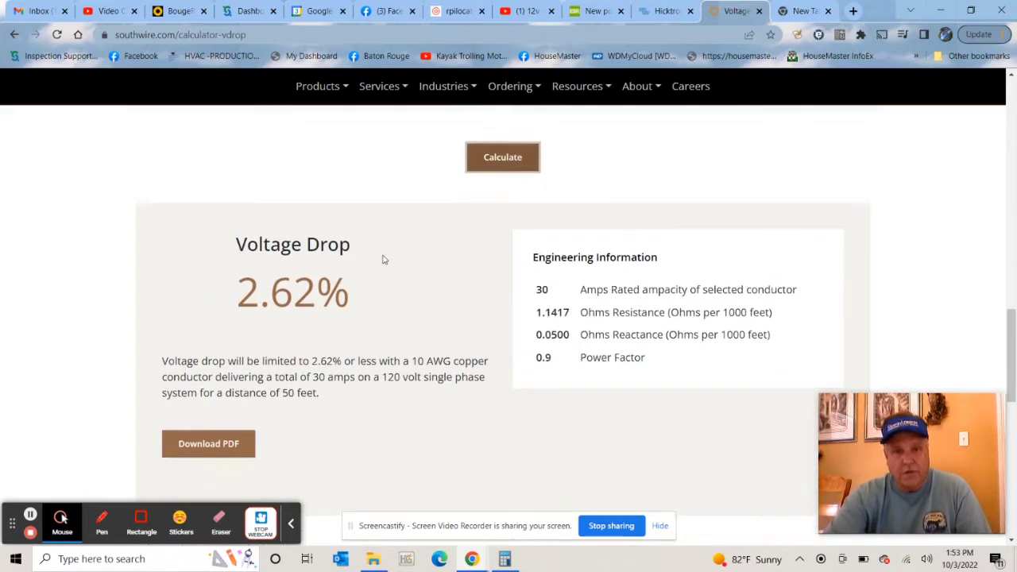
scroll(383, 259, up, 1)
scroll(383, 259, up, 5)
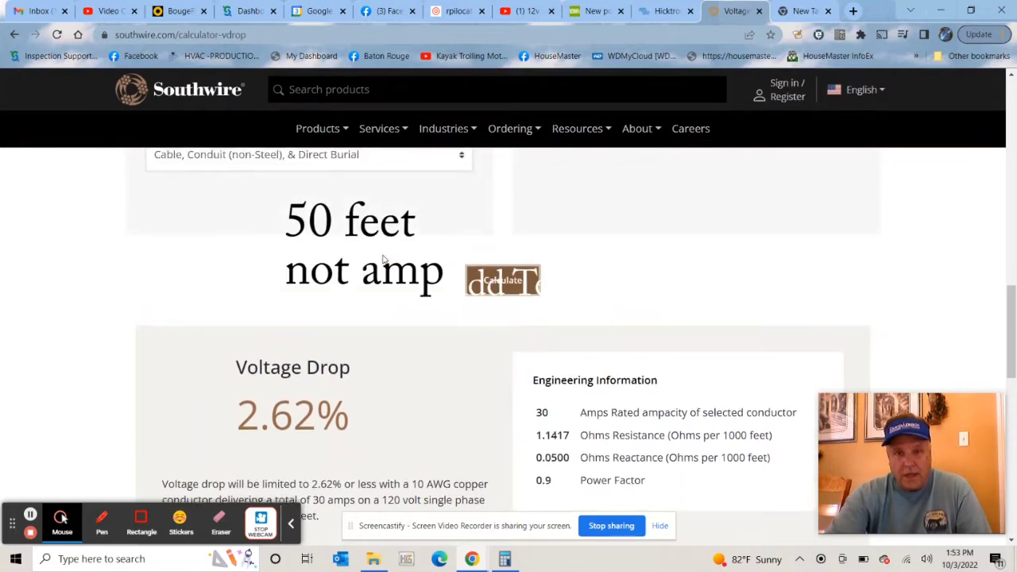
scroll(383, 259, up, 2)
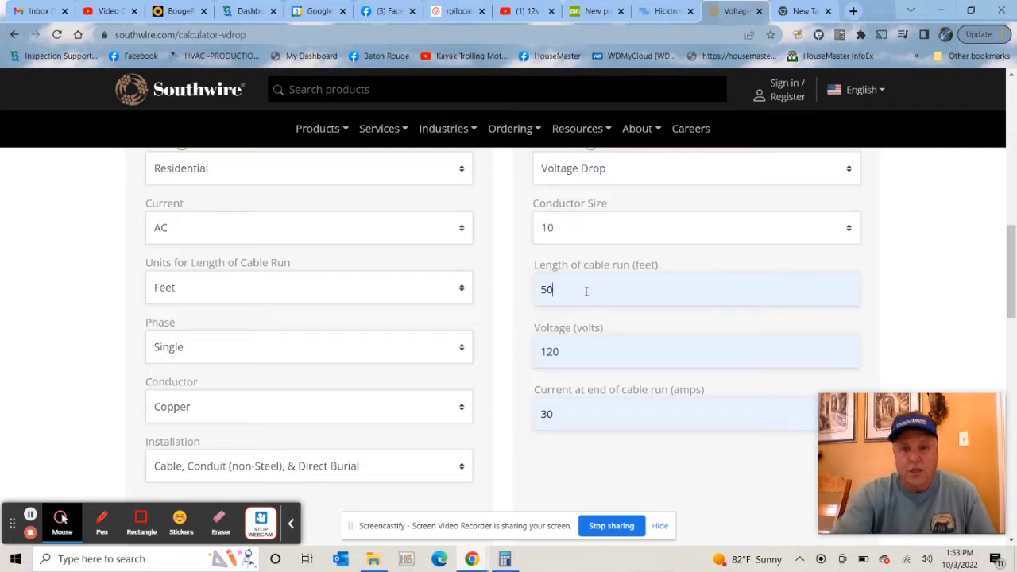
- Change the cable length to 75 feet and calculate, giving a 3.93% drop
key(BackSpace)
key(BackSpace)
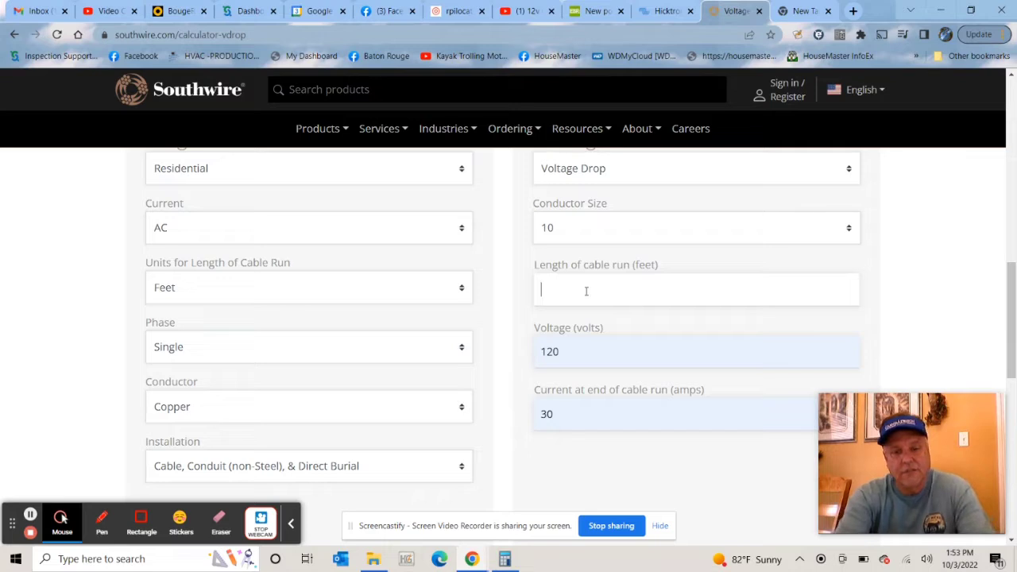
text(75)
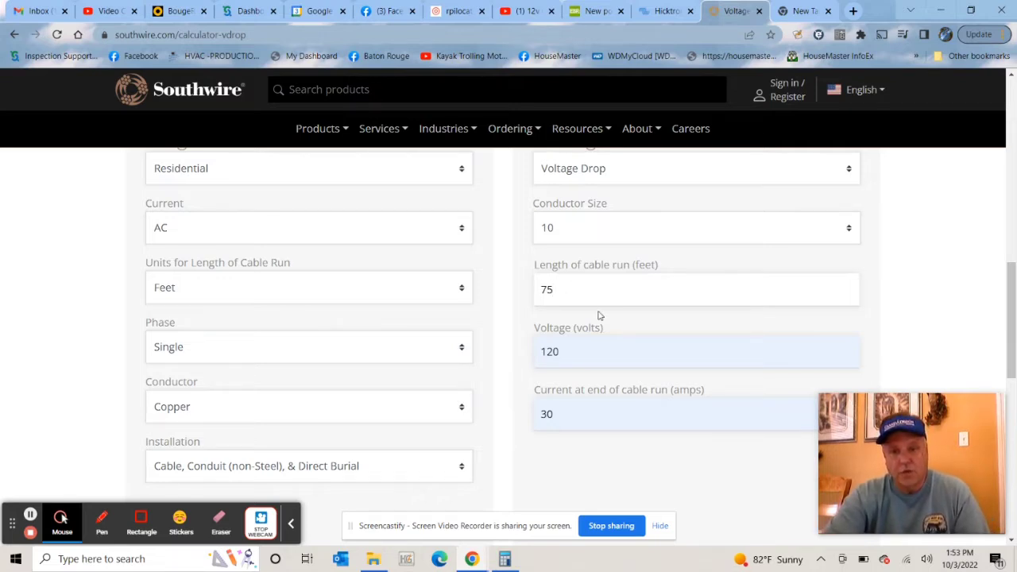
scroll(598, 314, down, 1)
scroll(597, 311, down, 2)
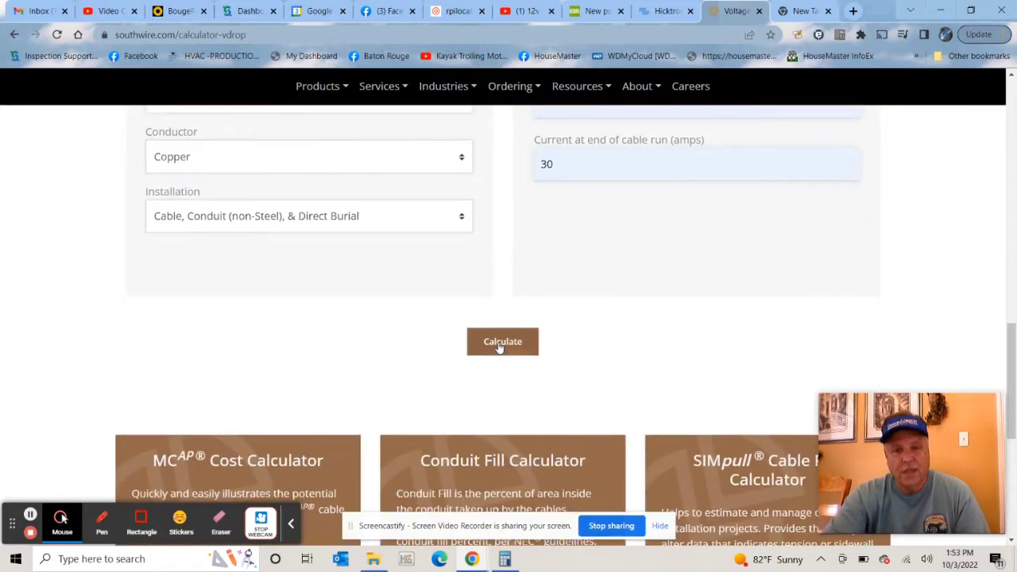
click(500, 343)
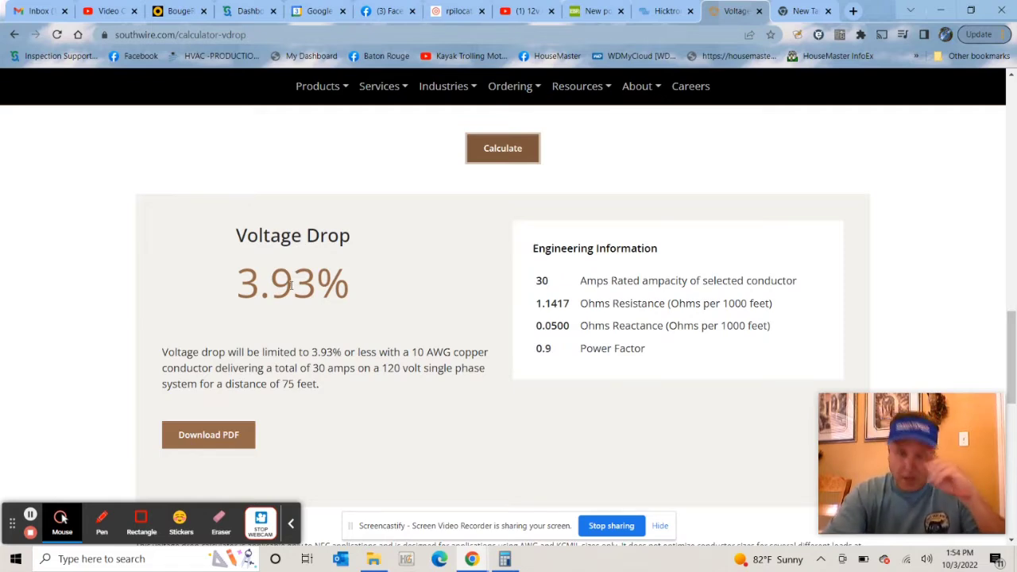
scroll(378, 290, up, 3)
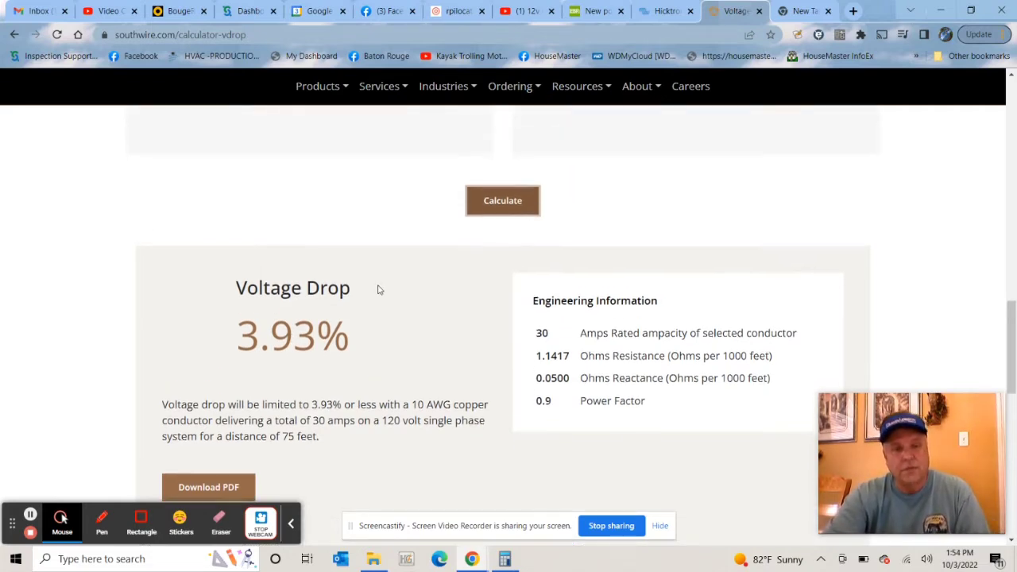
scroll(378, 290, up, 2)
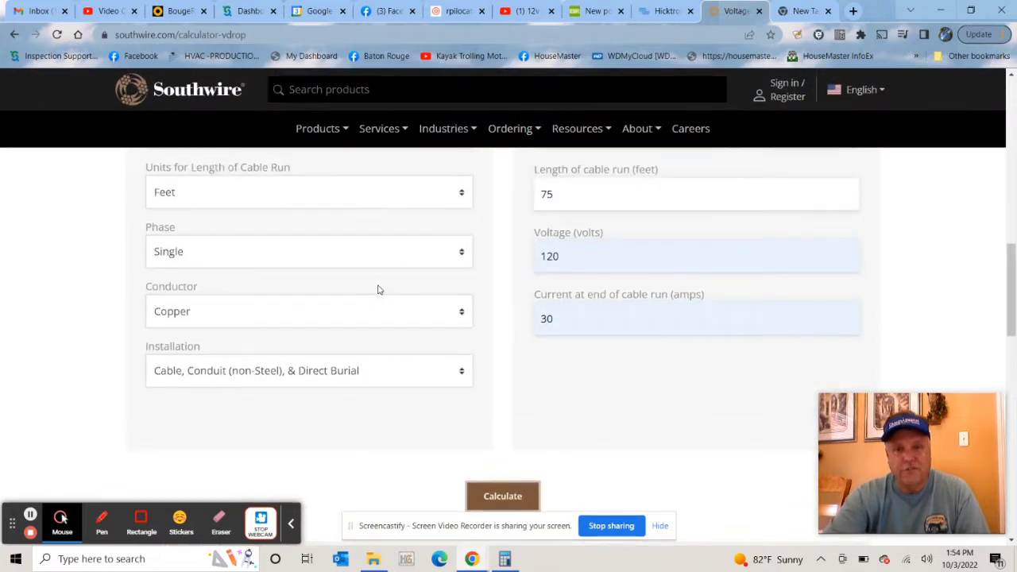
scroll(378, 290, up, 1)
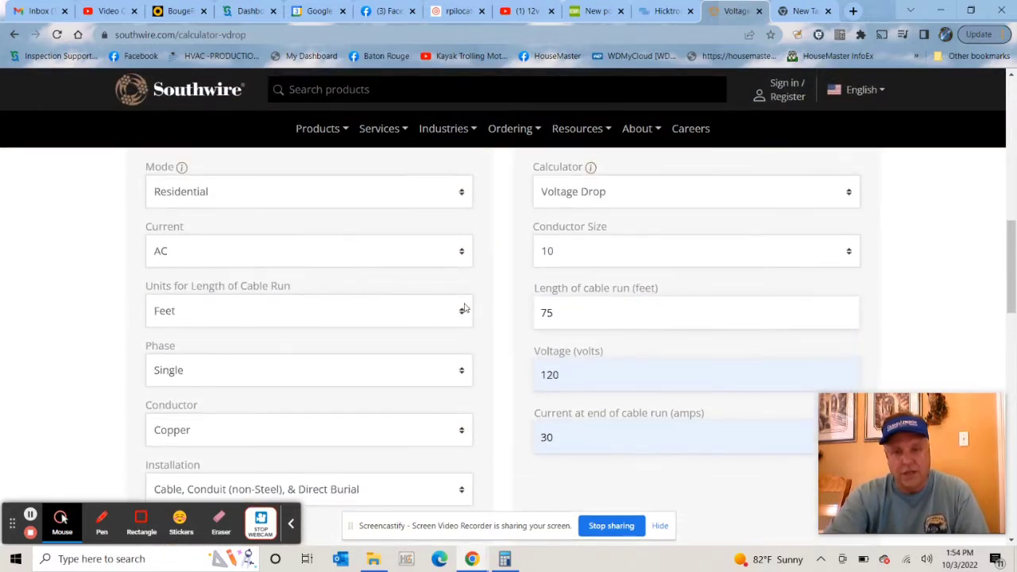
- Change the cable length to 60 feet and recalculate, giving a 3.15% drop
click(557, 313)
key(BackSpace)
key(BackSpace)
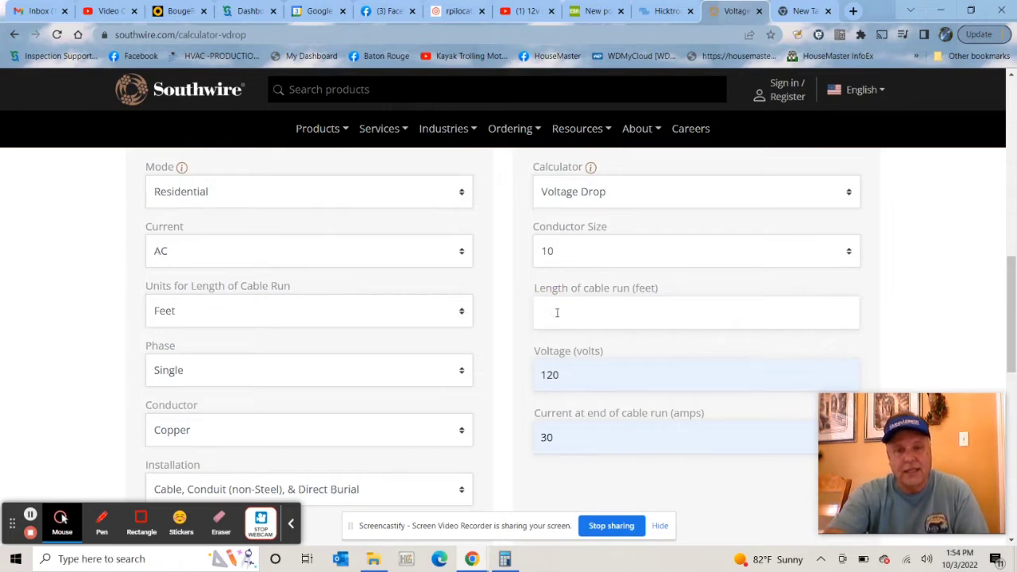
text(60)
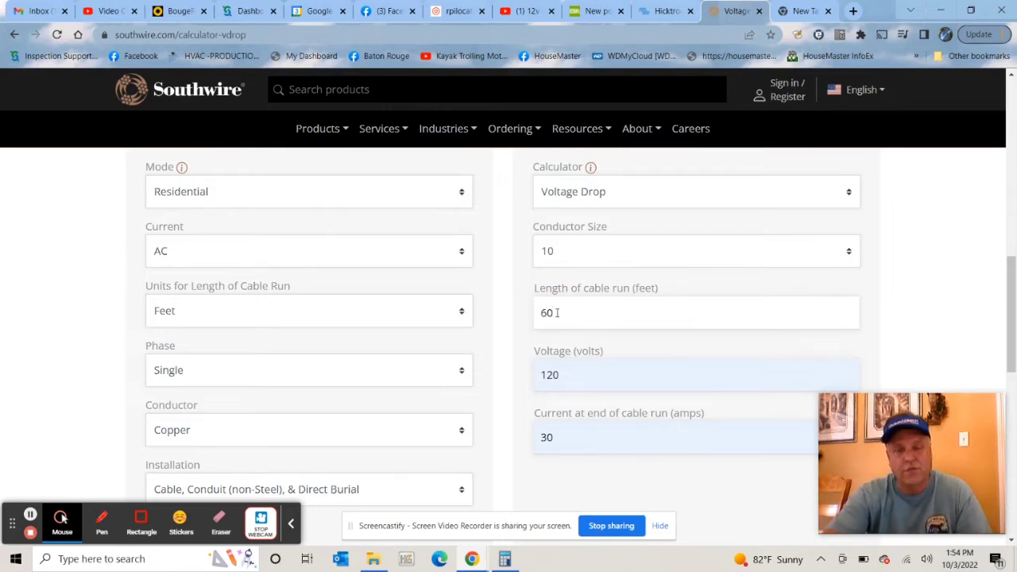
scroll(595, 313, down, 3)
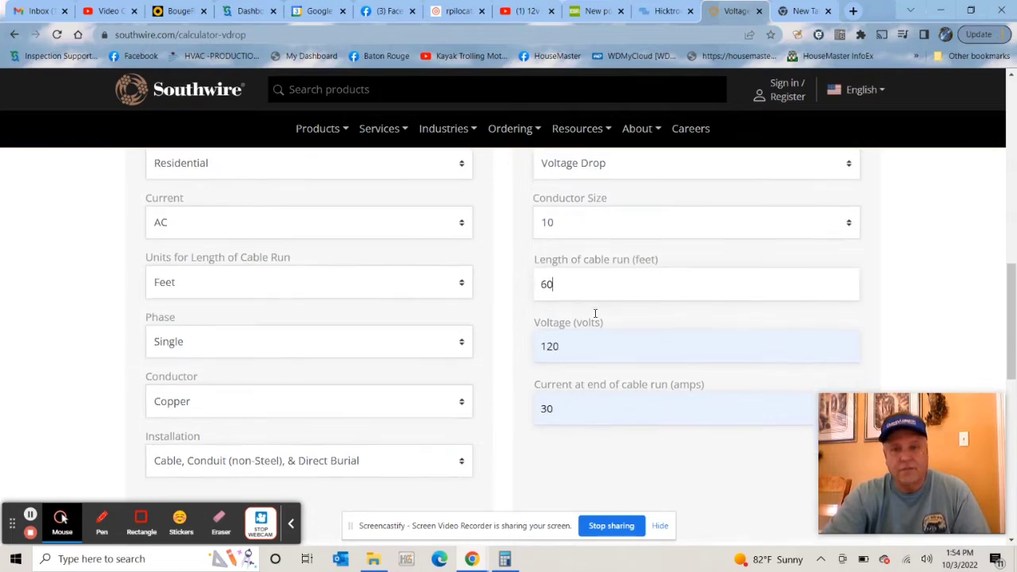
scroll(595, 317, down, 2)
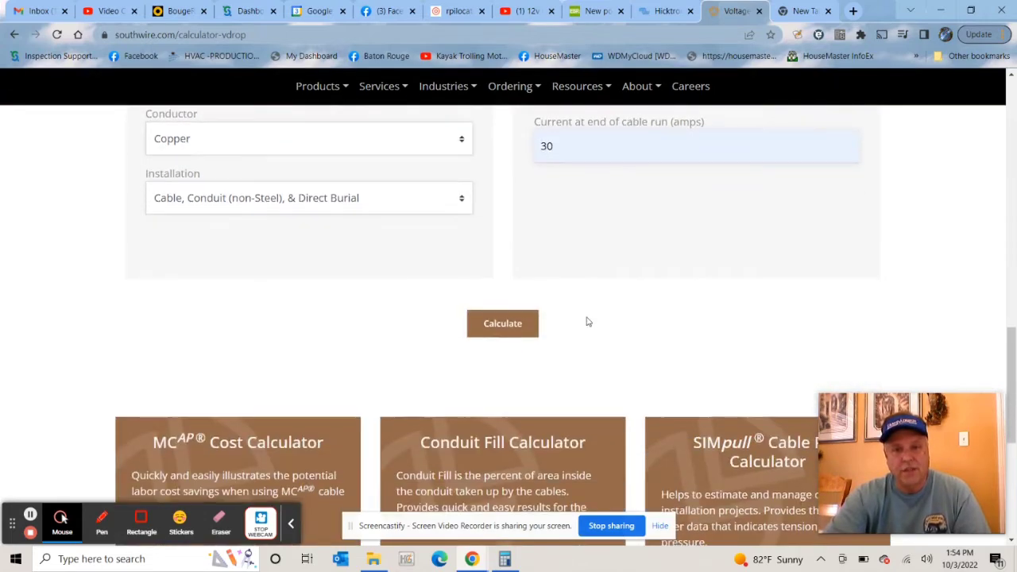
click(515, 324)
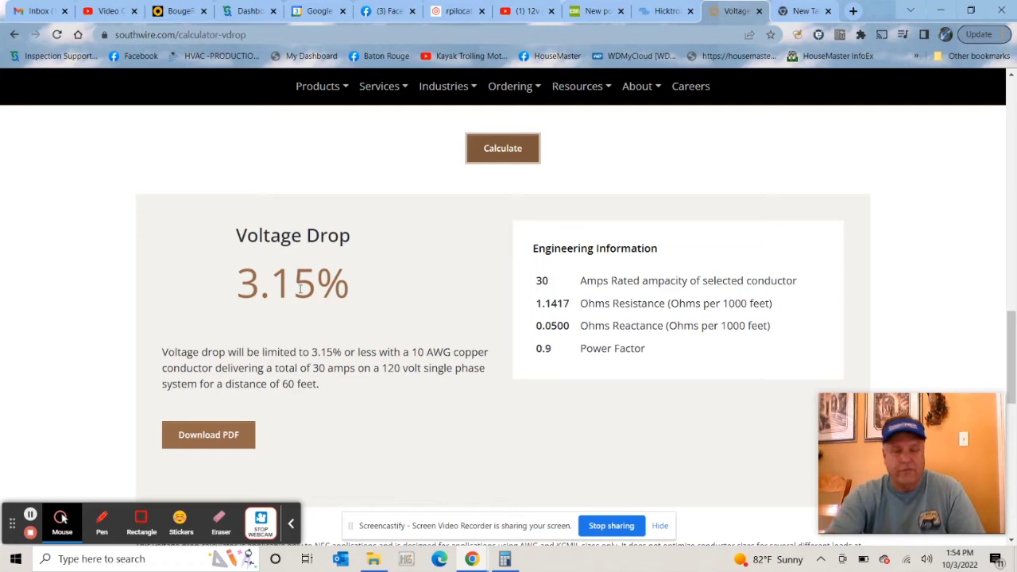
scroll(300, 290, down, 1)
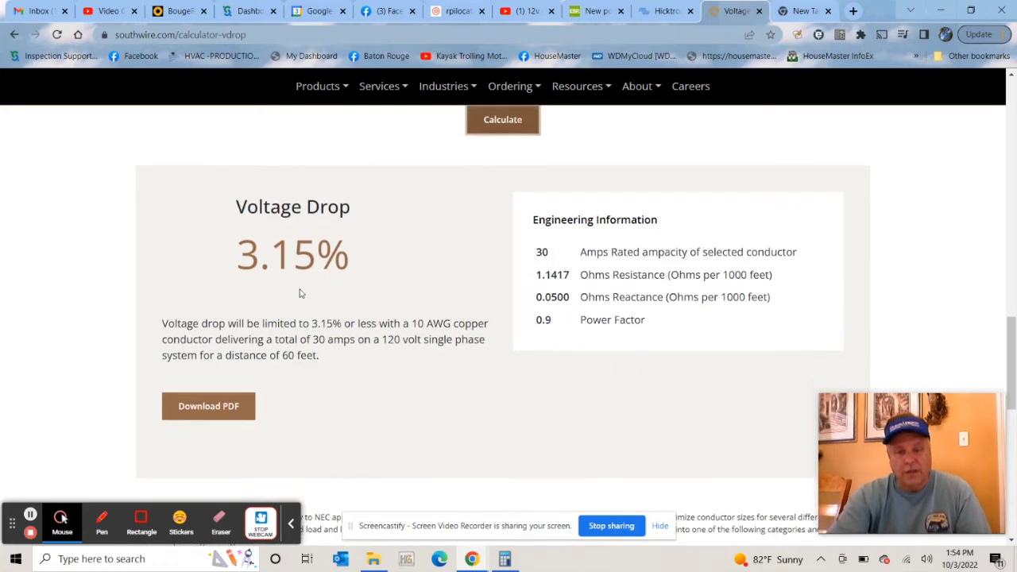
- Bring Windows Calculator up beside the results, move it left and clear it
click(505, 559)
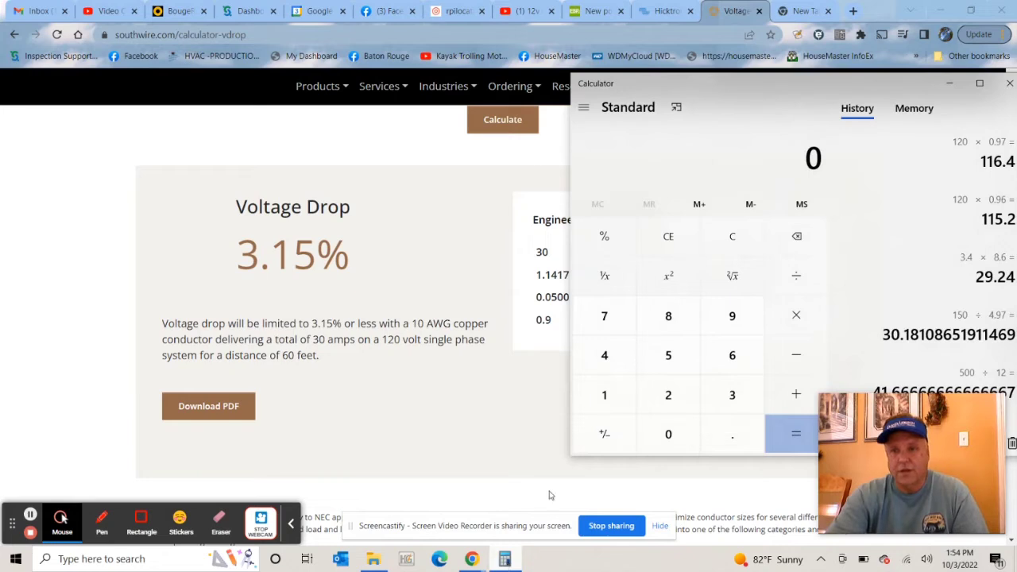
drag(755, 87, 643, 96)
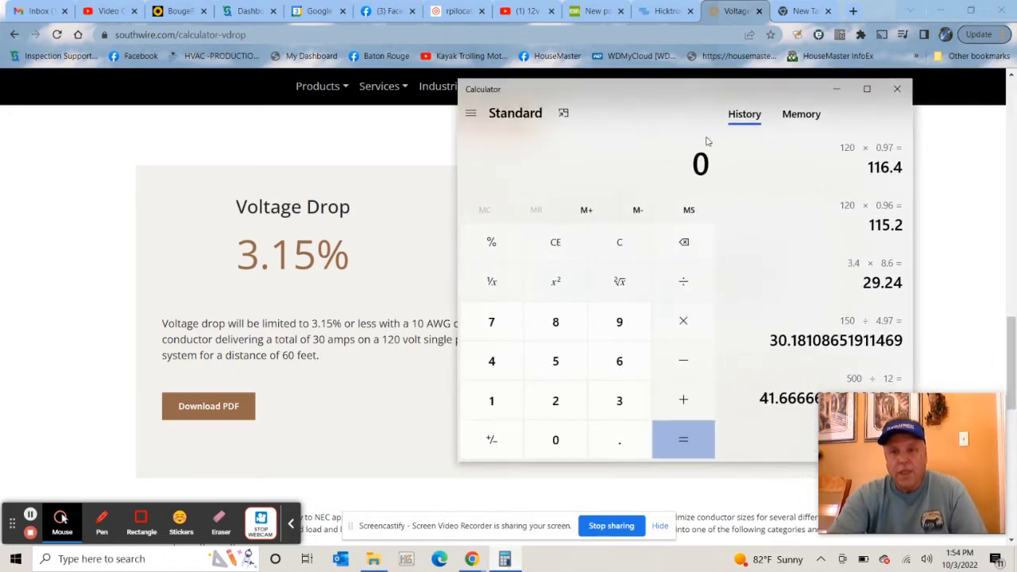
click(629, 245)
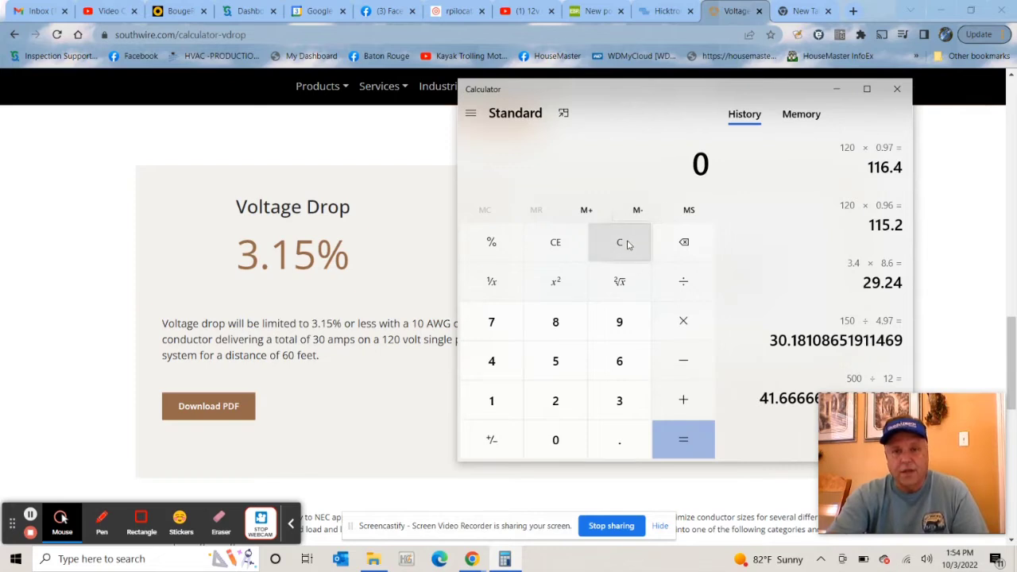
- Compute 120 × 0.97 to get 116.4 volts
click(490, 403)
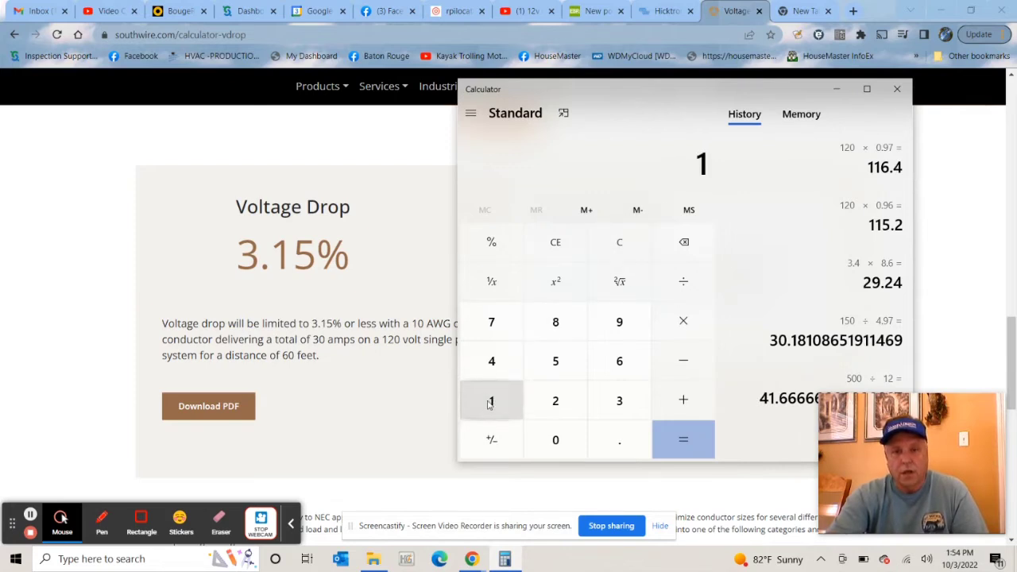
click(558, 406)
click(555, 444)
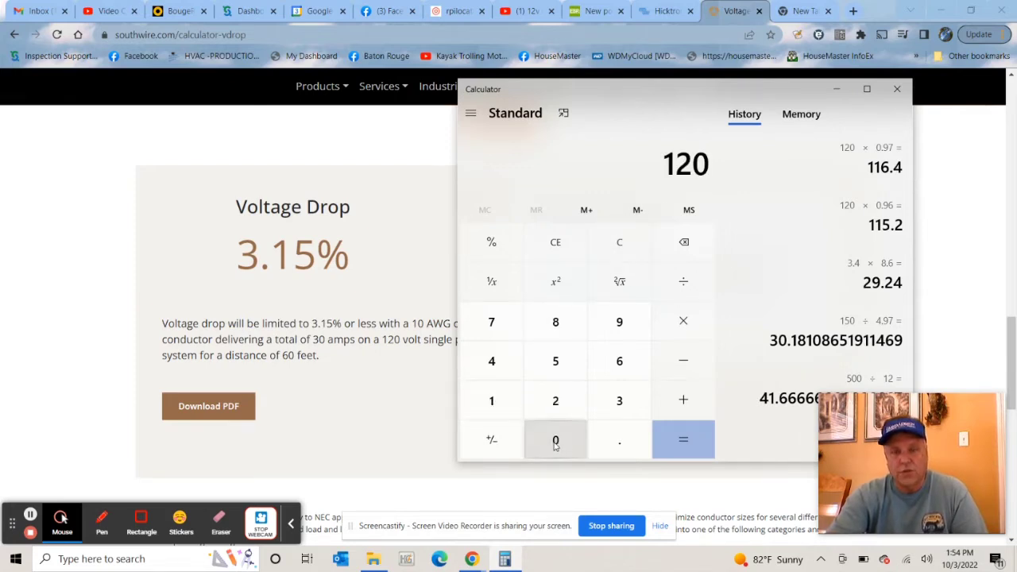
click(683, 321)
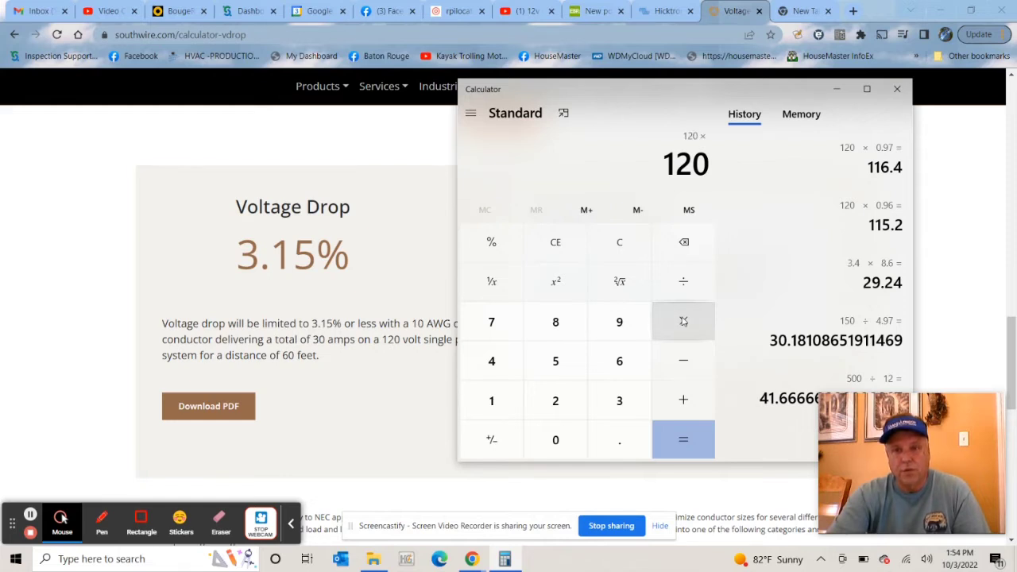
click(617, 454)
click(619, 323)
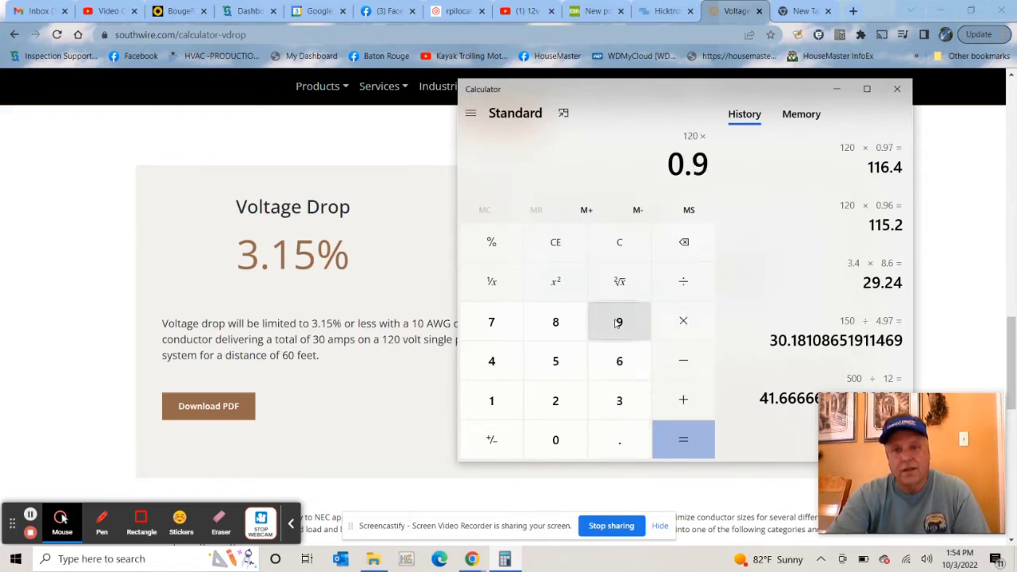
click(490, 324)
click(682, 445)
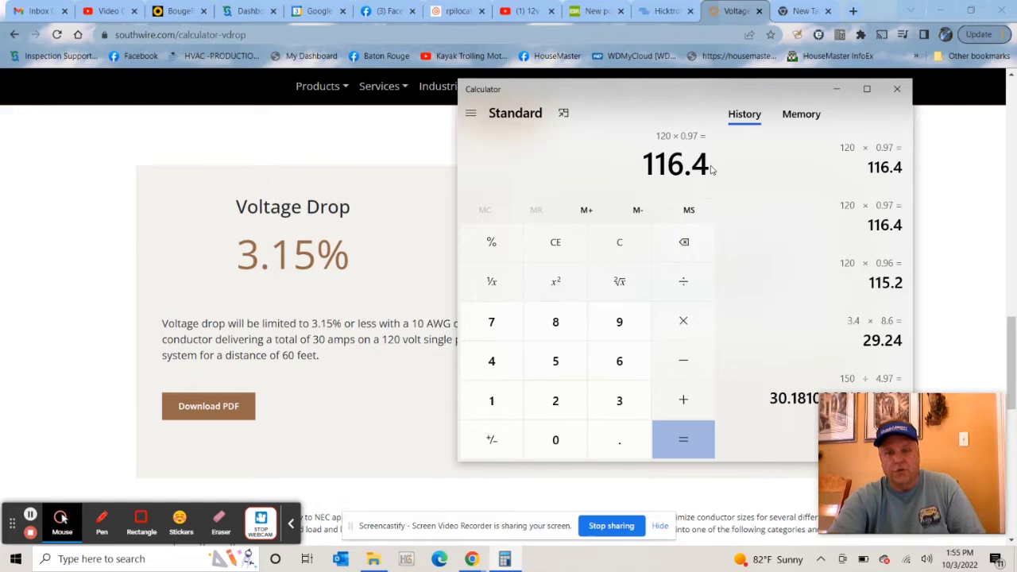
- Clear the display and compute 120 × 0.96 = 115.2, then scroll through the History list
click(620, 242)
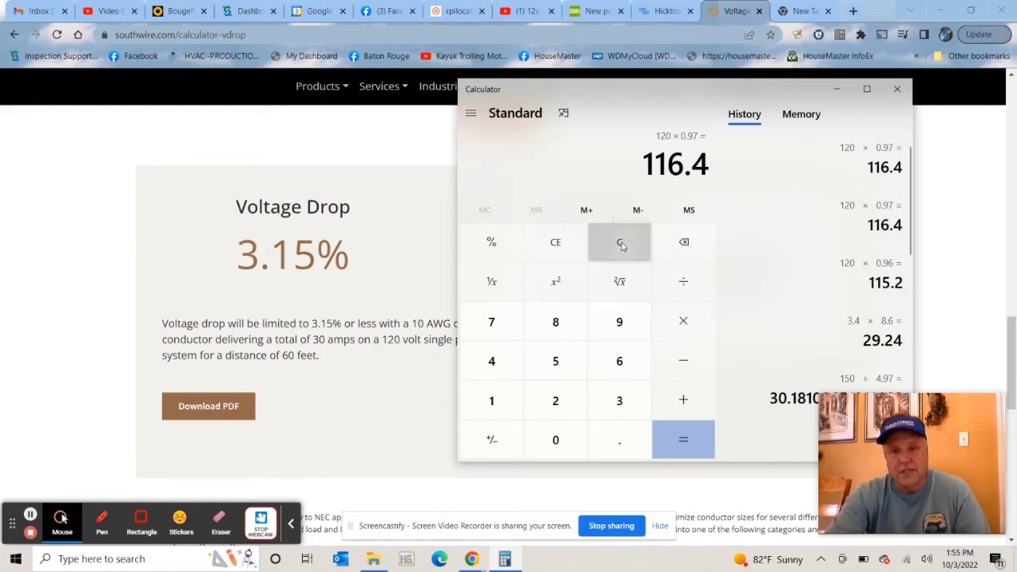
click(494, 400)
click(554, 399)
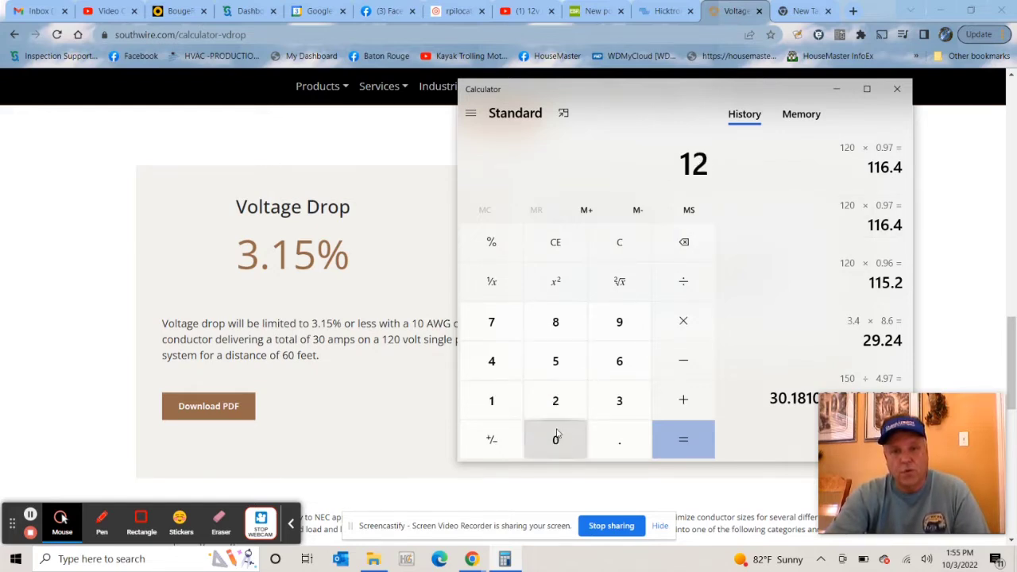
click(557, 445)
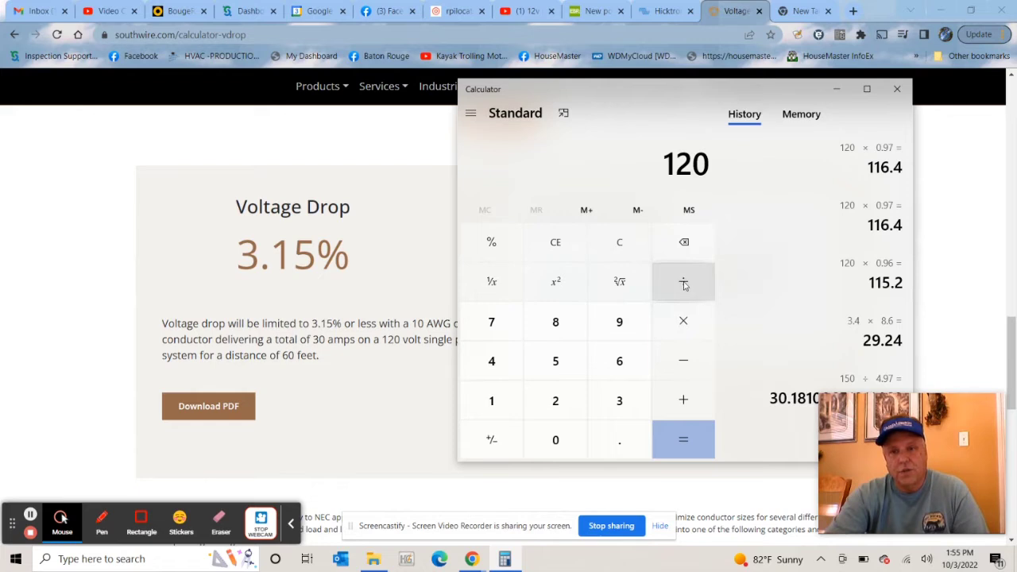
click(682, 321)
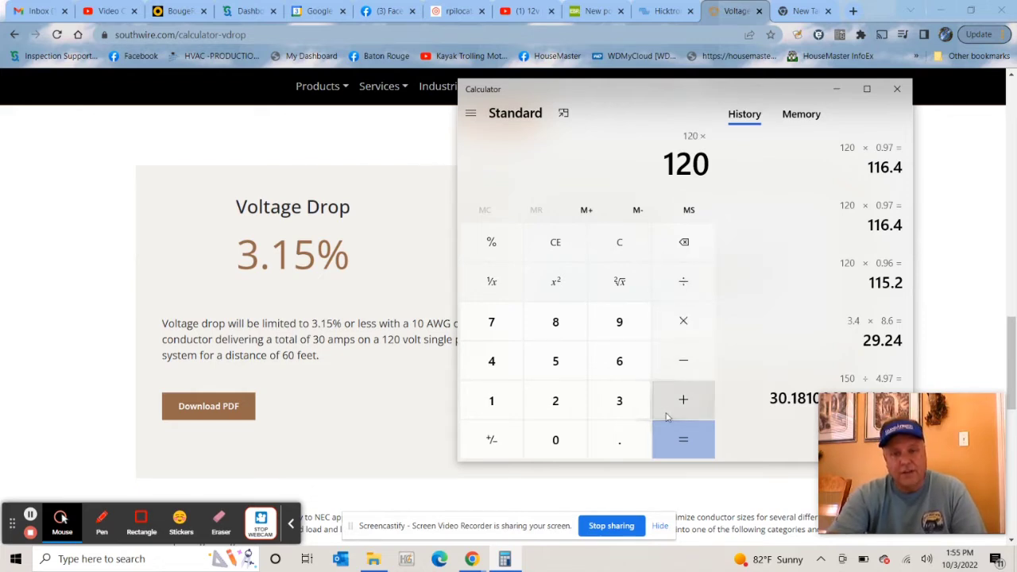
click(617, 448)
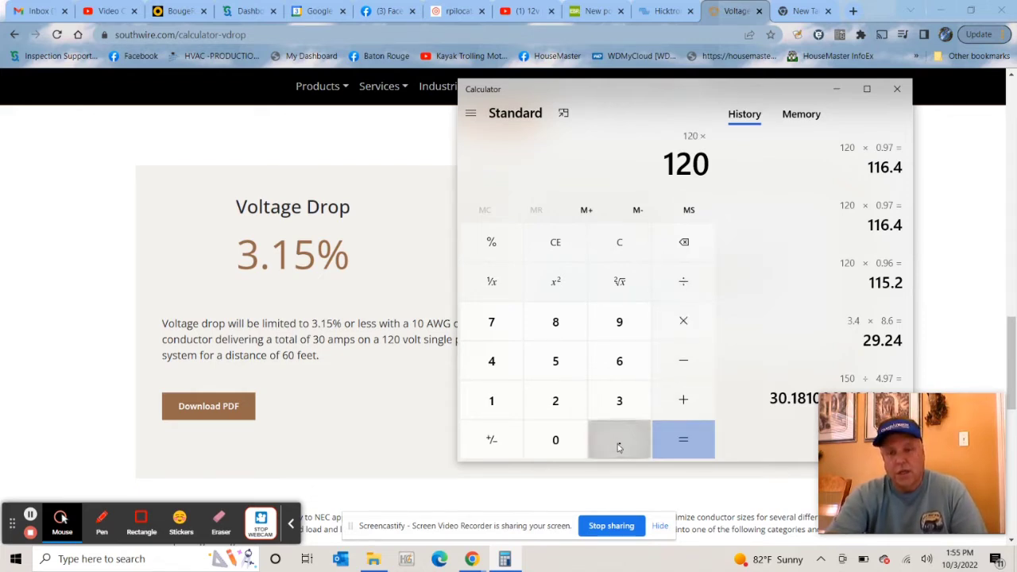
click(618, 319)
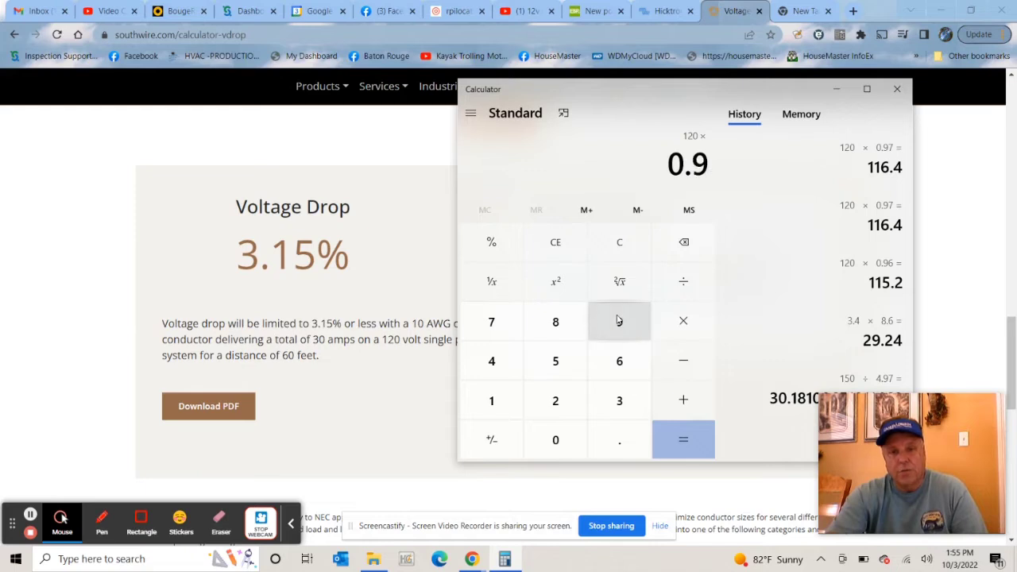
click(620, 362)
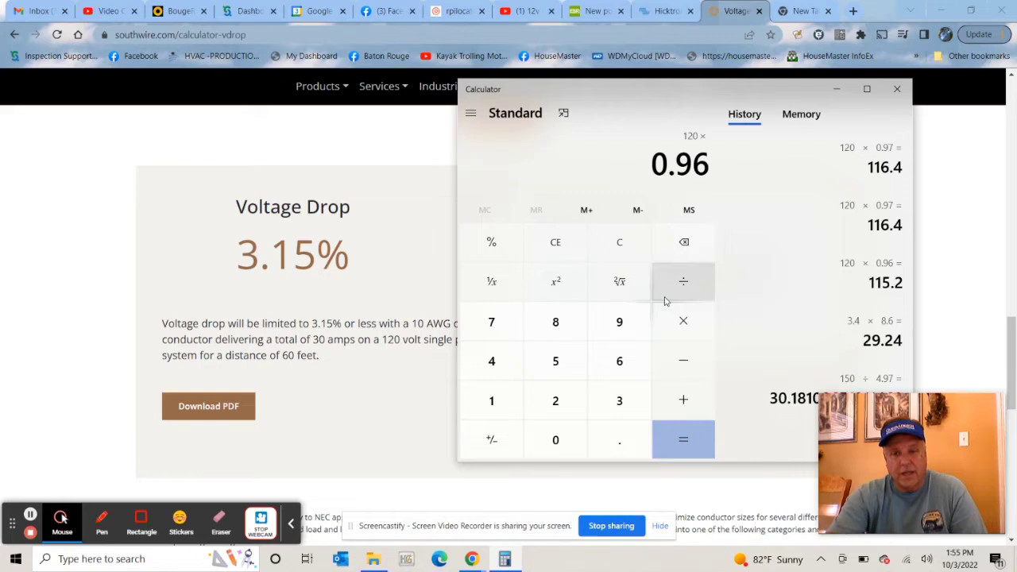
click(675, 441)
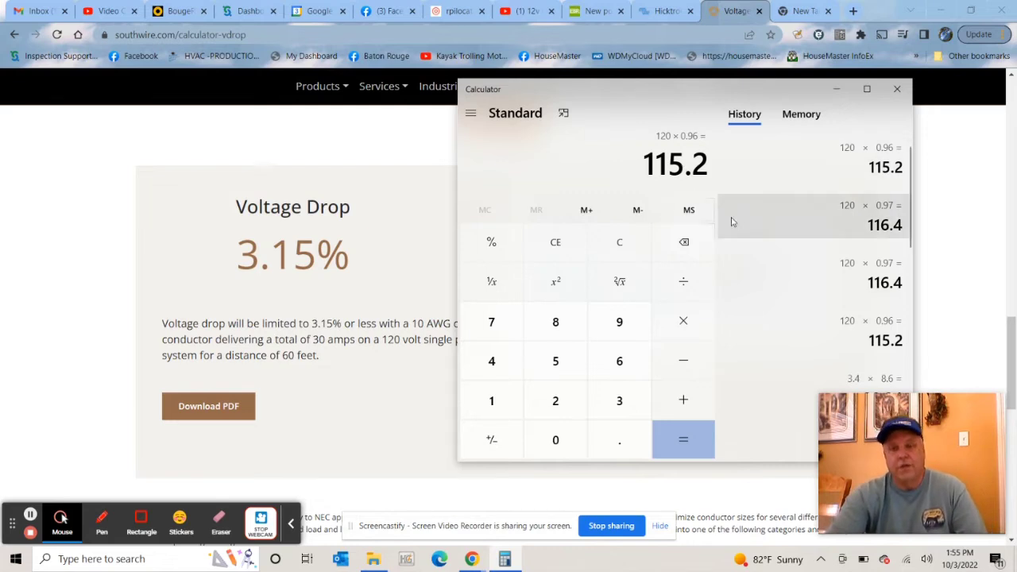
scroll(765, 272, down, 1)
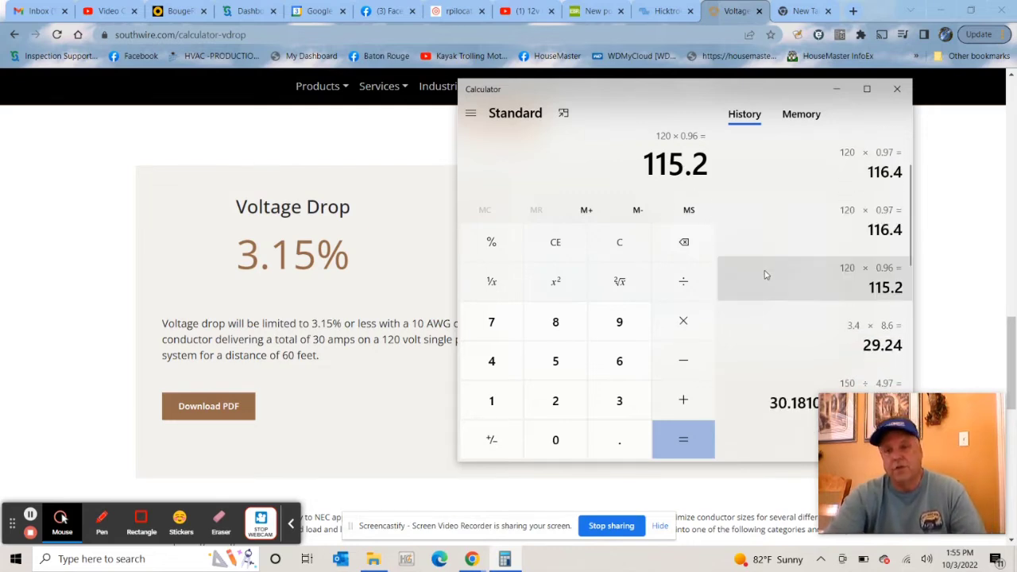
scroll(766, 274, down, 1)
scroll(765, 272, up, 1)
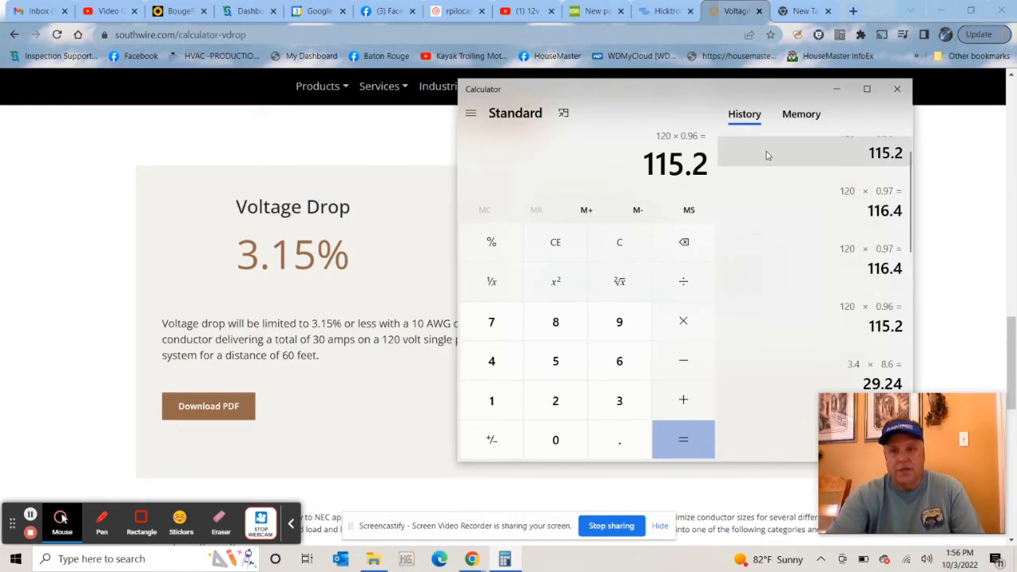
- Close Calculator, change the conductor size to 14 AWG and recalculate, giving an 8.04% drop
click(896, 89)
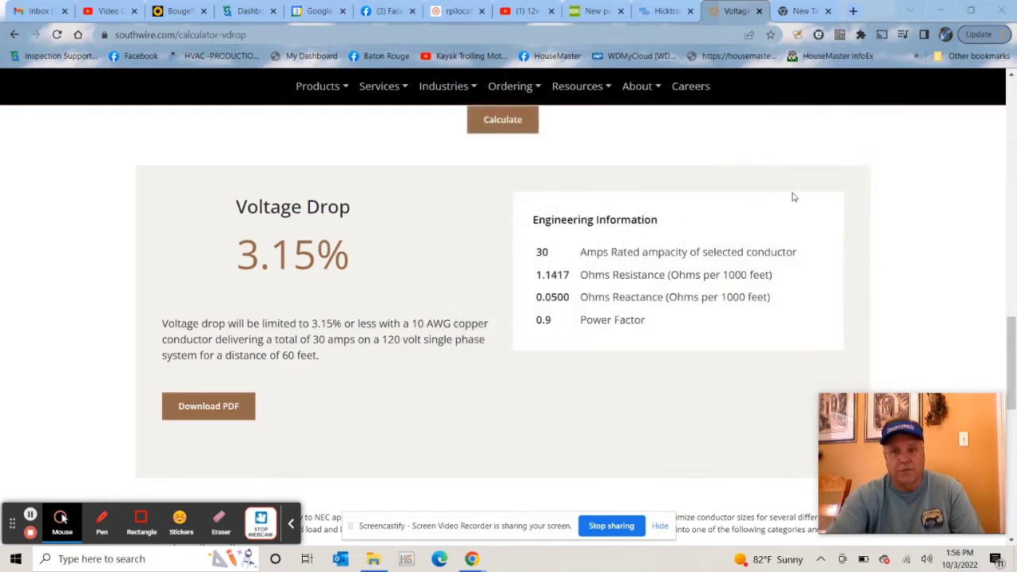
scroll(749, 235, up, 6)
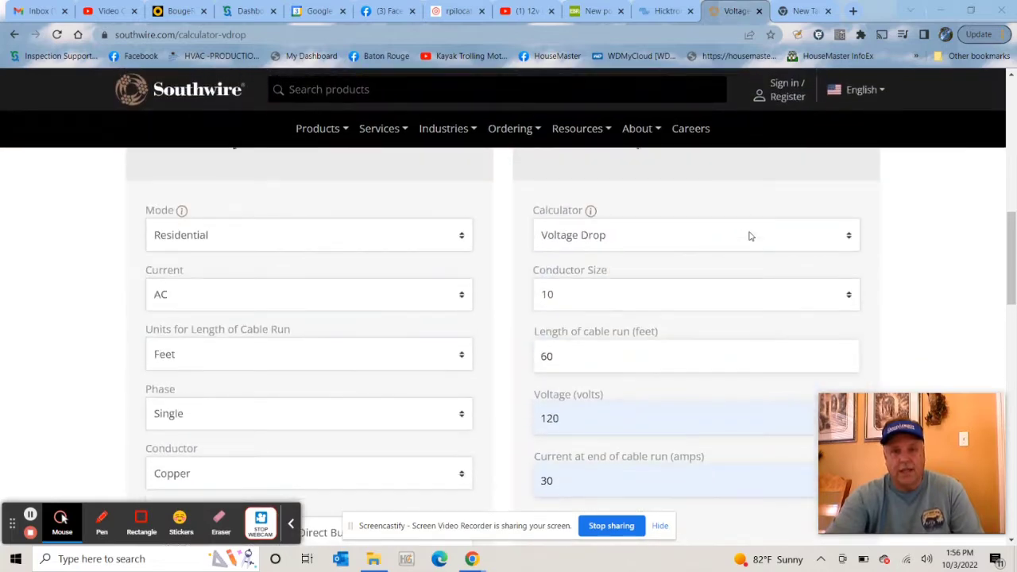
scroll(749, 235, up, 1)
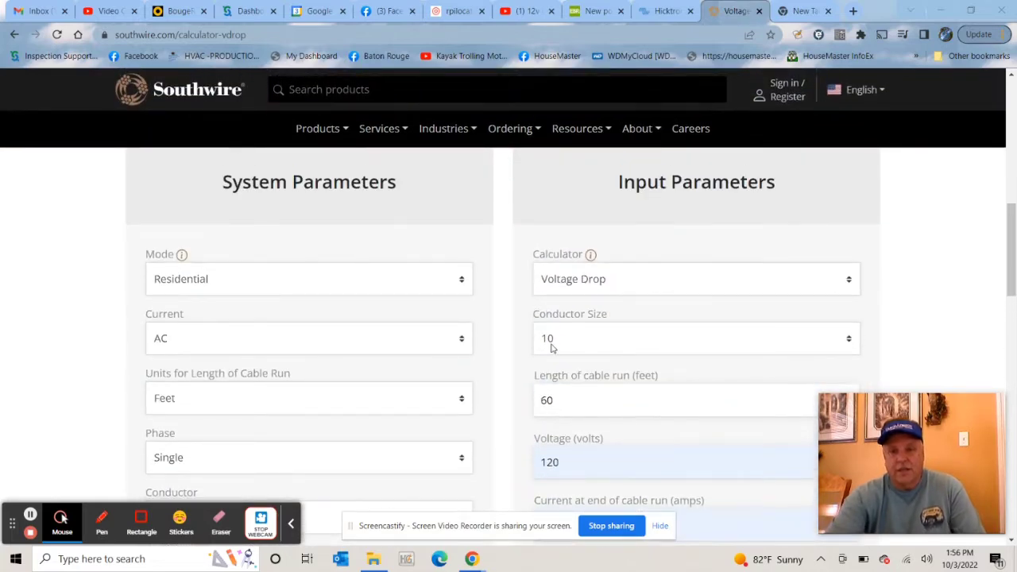
click(849, 340)
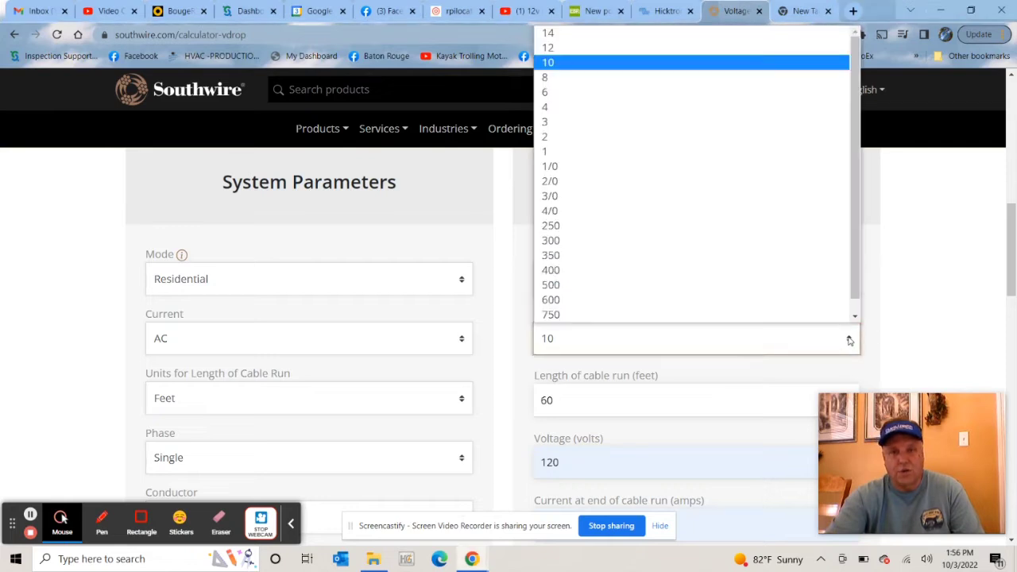
scroll(799, 268, down, 1)
scroll(760, 215, up, 1)
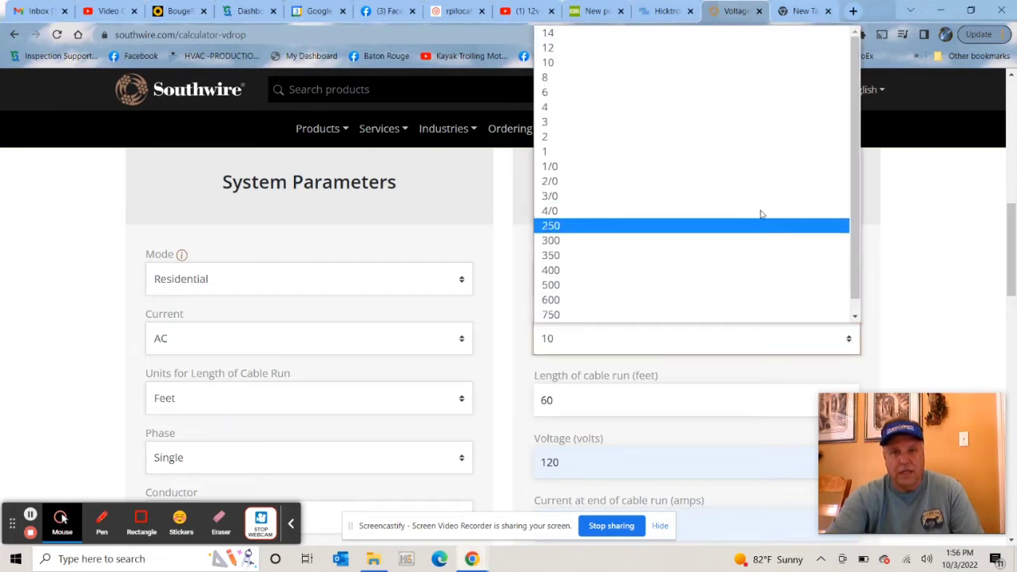
click(556, 33)
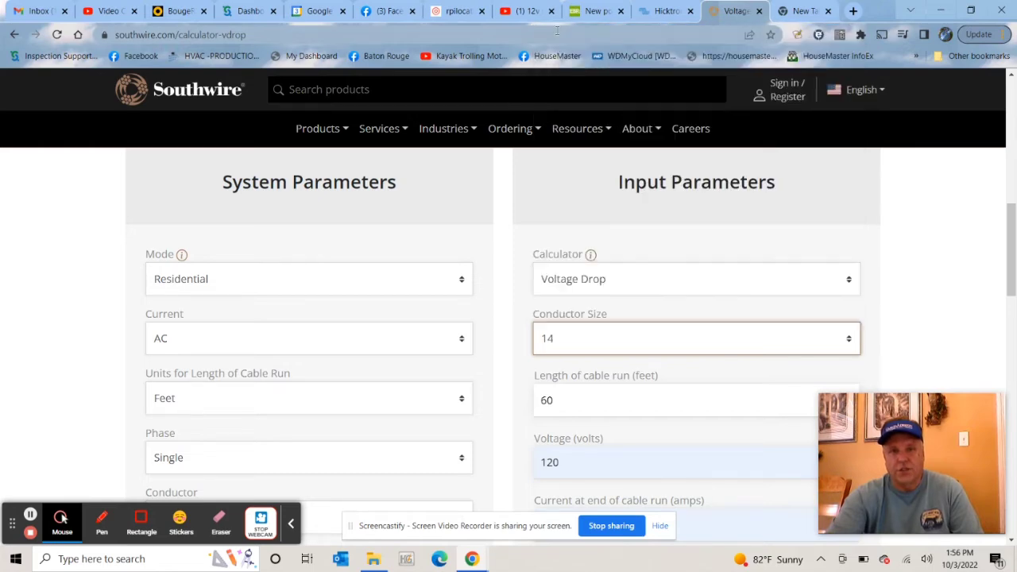
scroll(614, 228, down, 5)
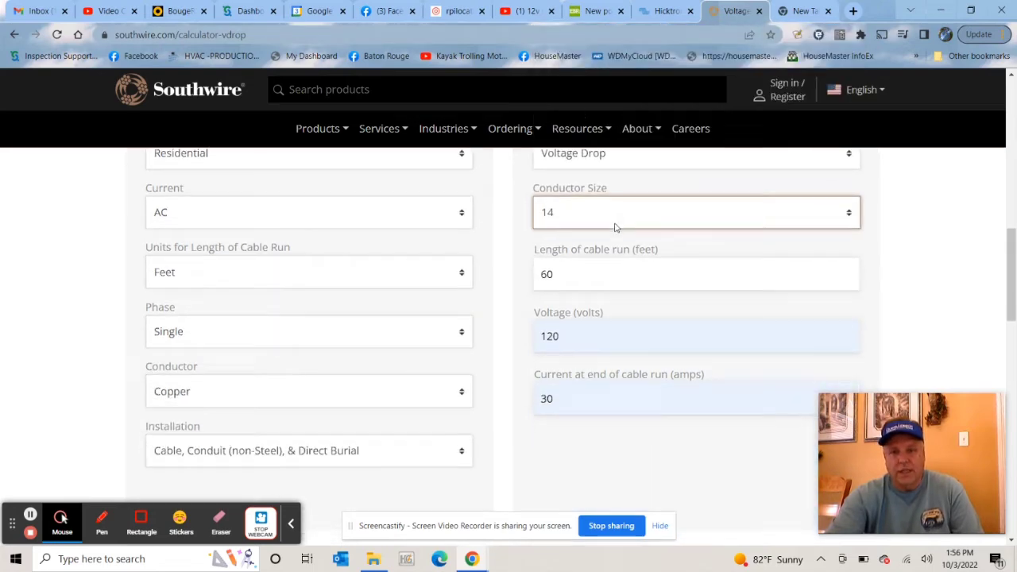
click(489, 321)
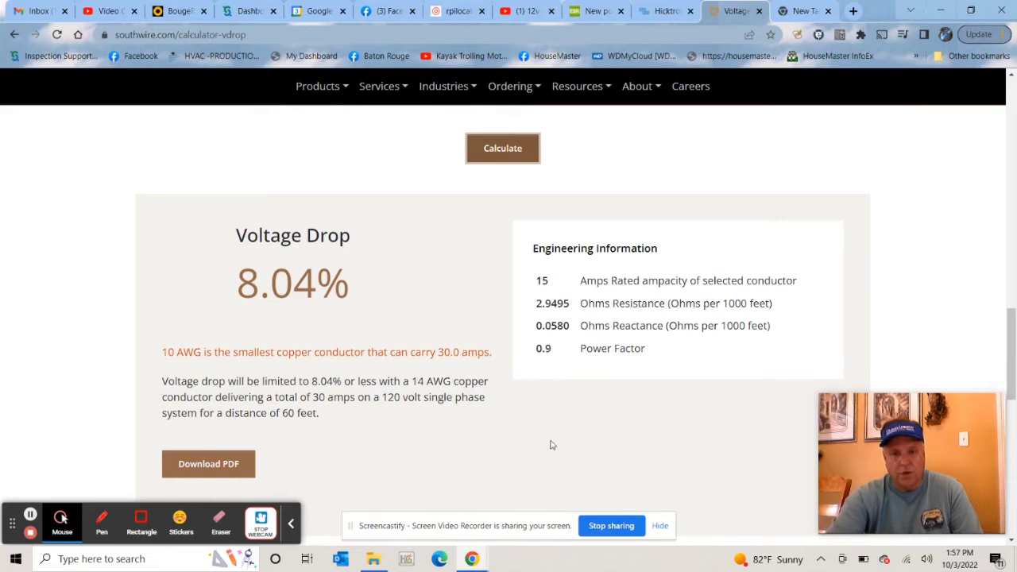
scroll(552, 444, up, 5)
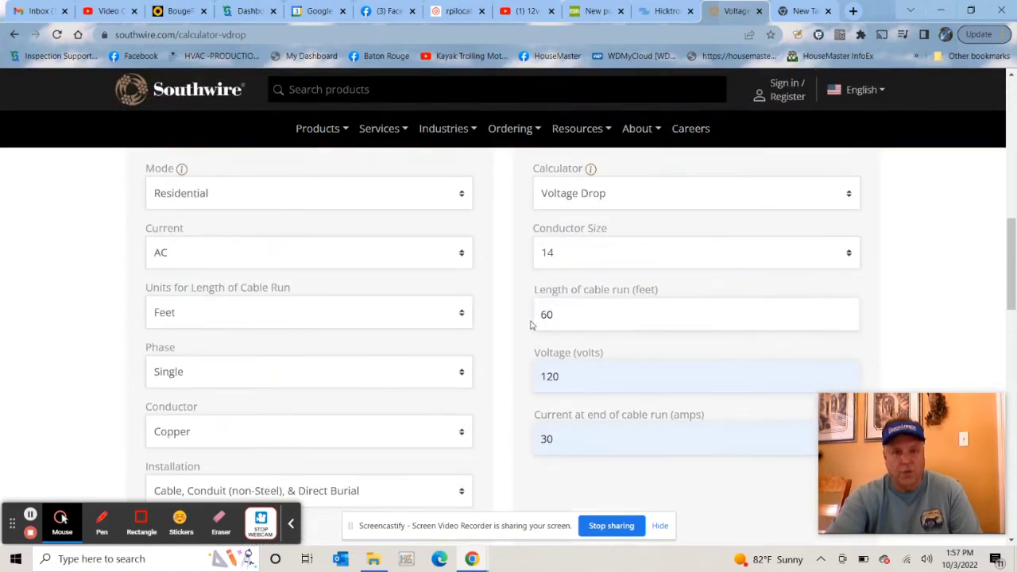
scroll(576, 369, down, 5)
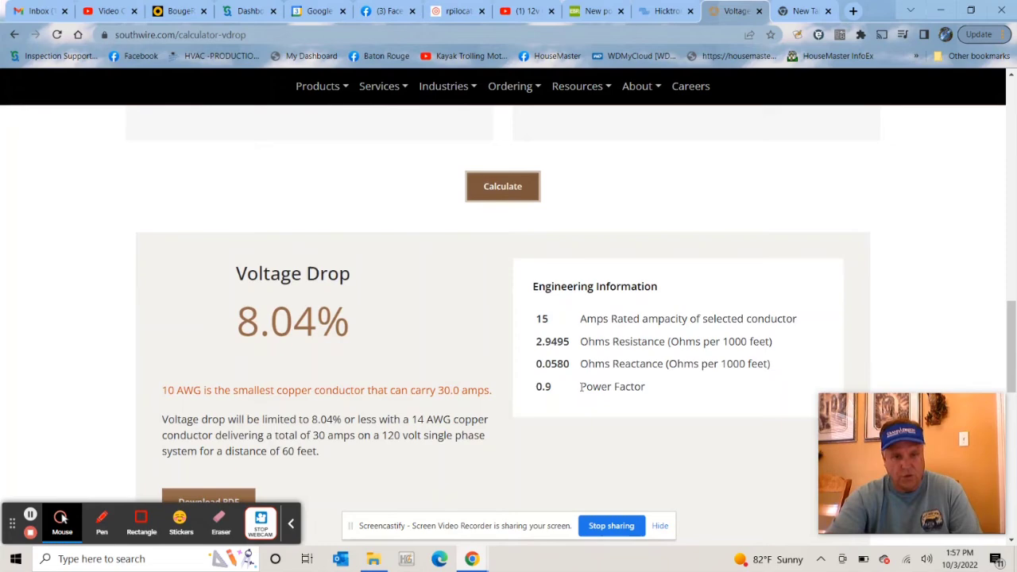
scroll(584, 389, down, 2)
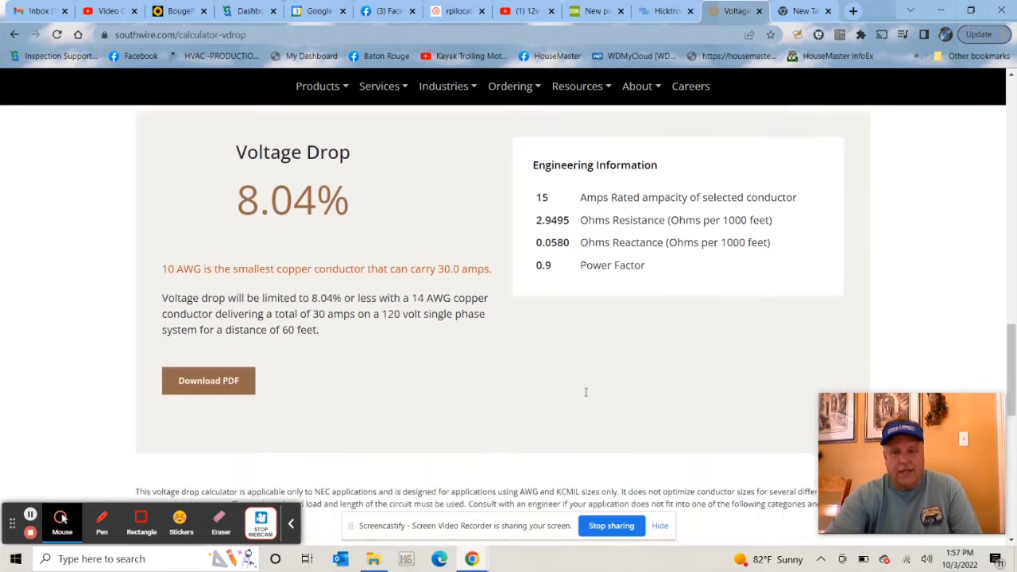
scroll(585, 396, up, 1)
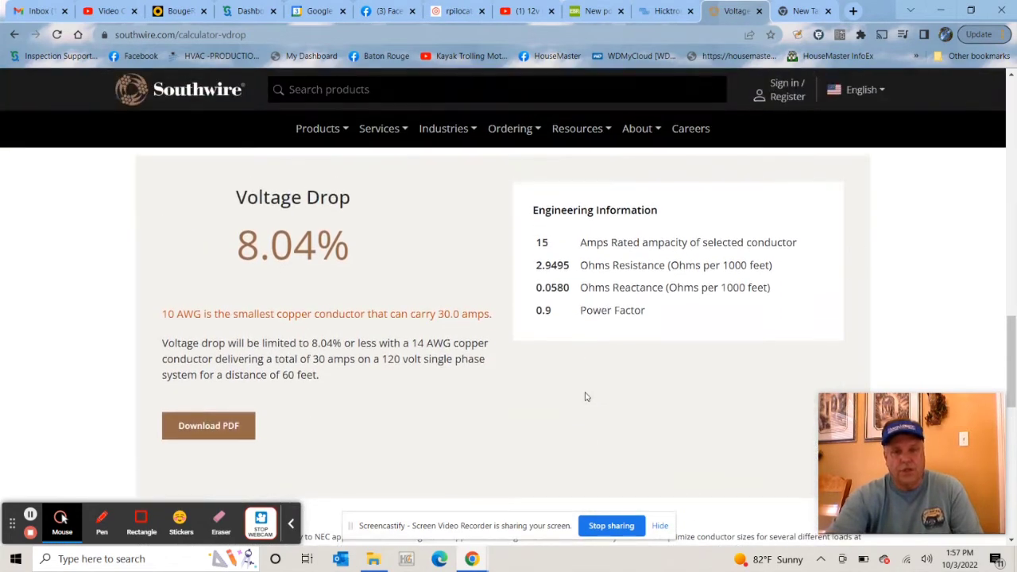
scroll(586, 396, up, 1)
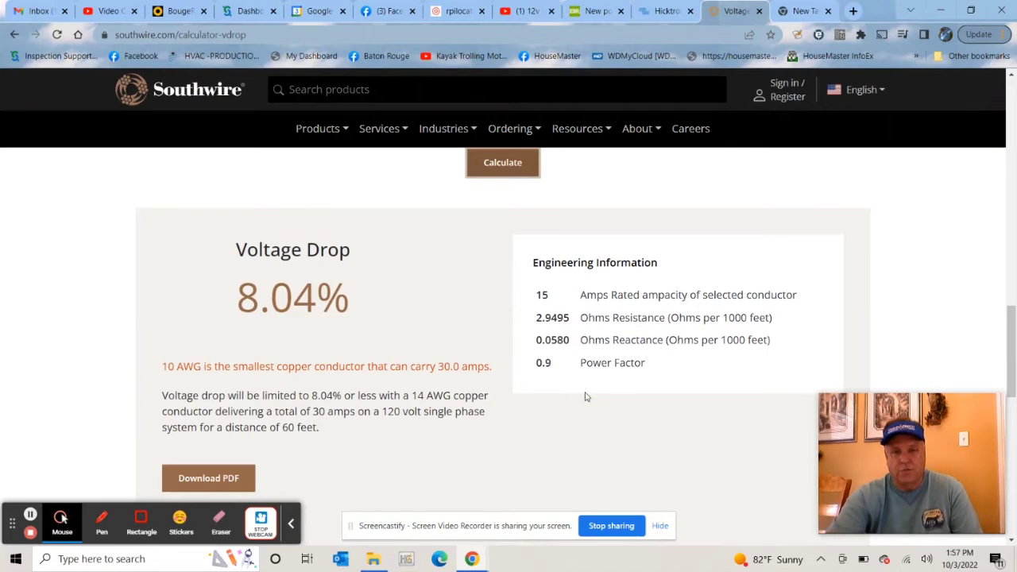
scroll(585, 397, up, 6)
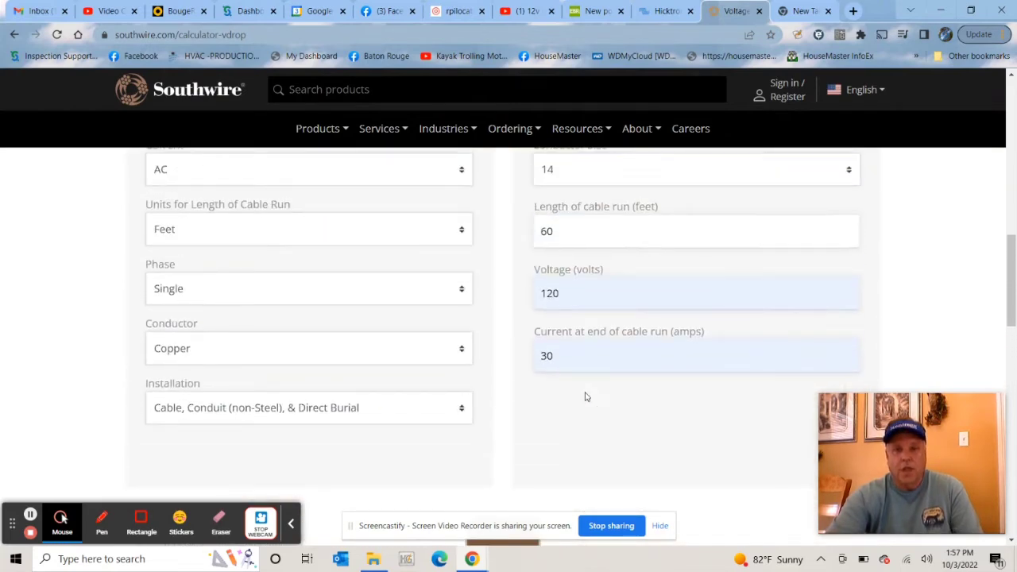
scroll(586, 392, up, 5)
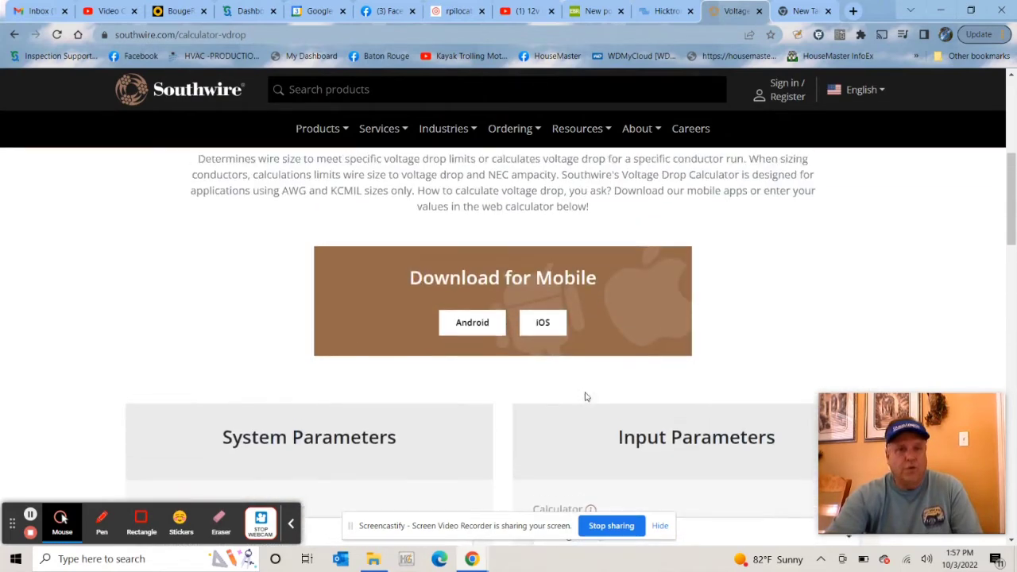
scroll(585, 393, down, 5)
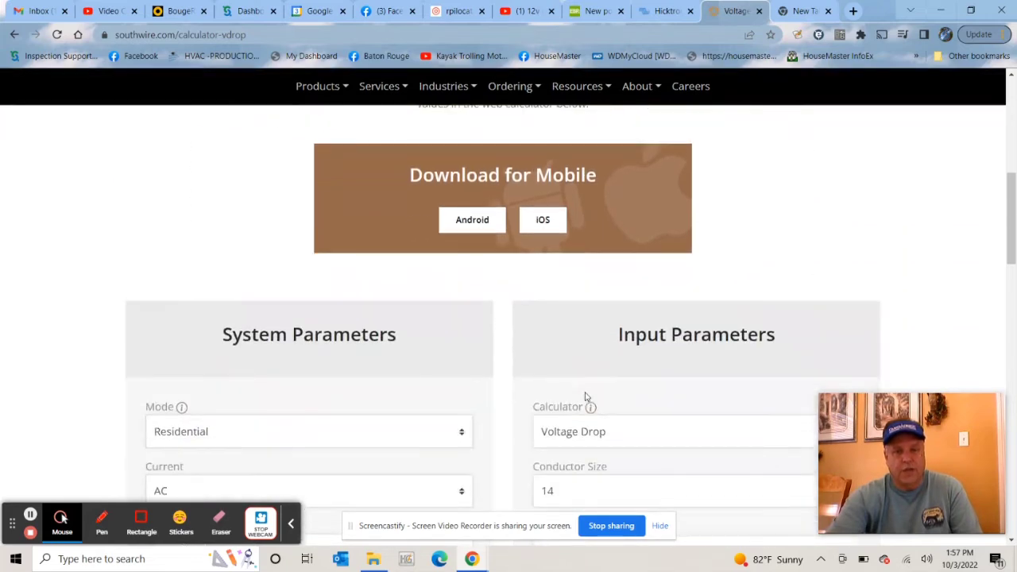
scroll(585, 392, down, 1)
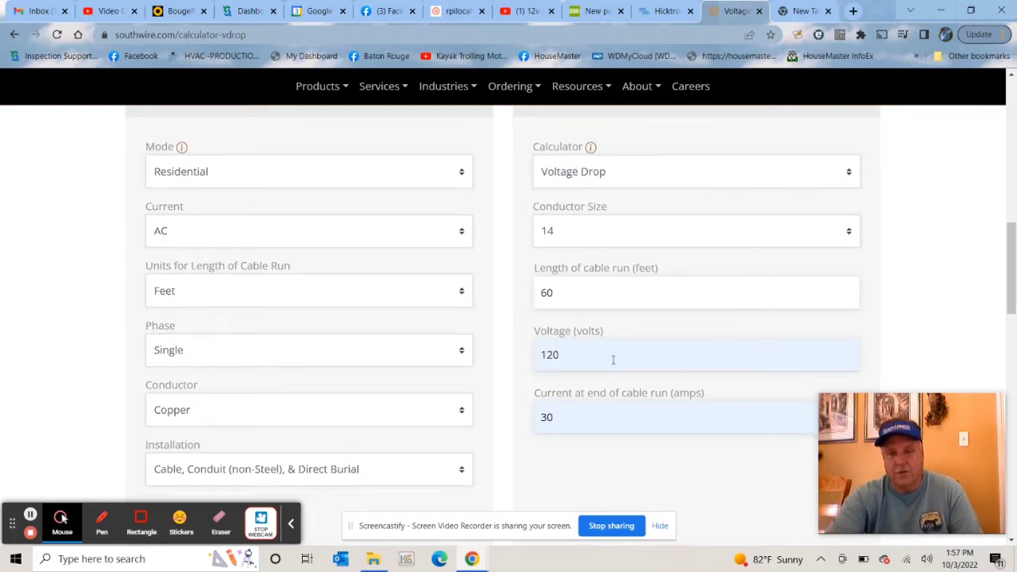
scroll(612, 359, down, 1)
scroll(612, 364, down, 1)
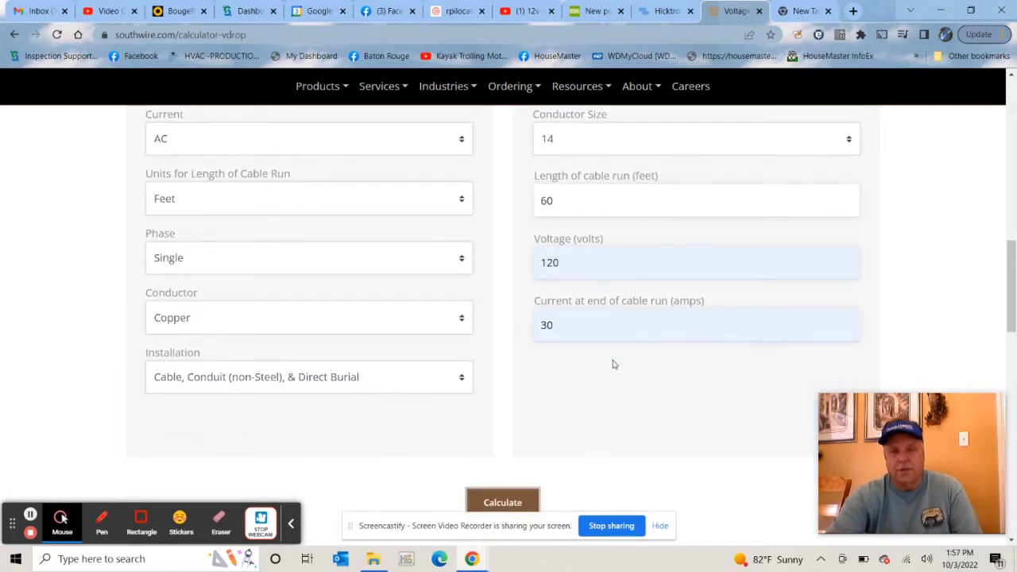
scroll(612, 362, up, 2)
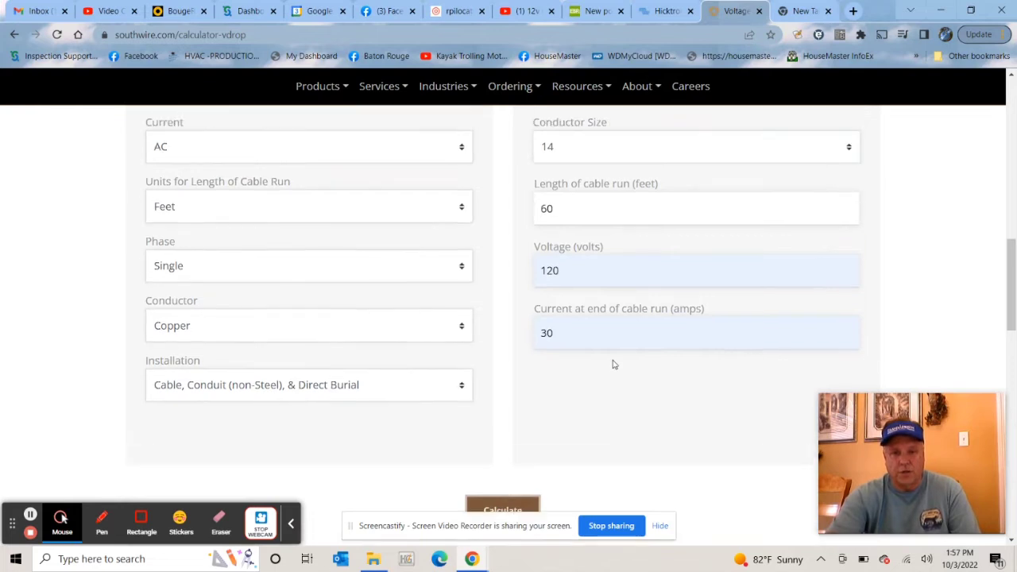
scroll(612, 359, up, 1)
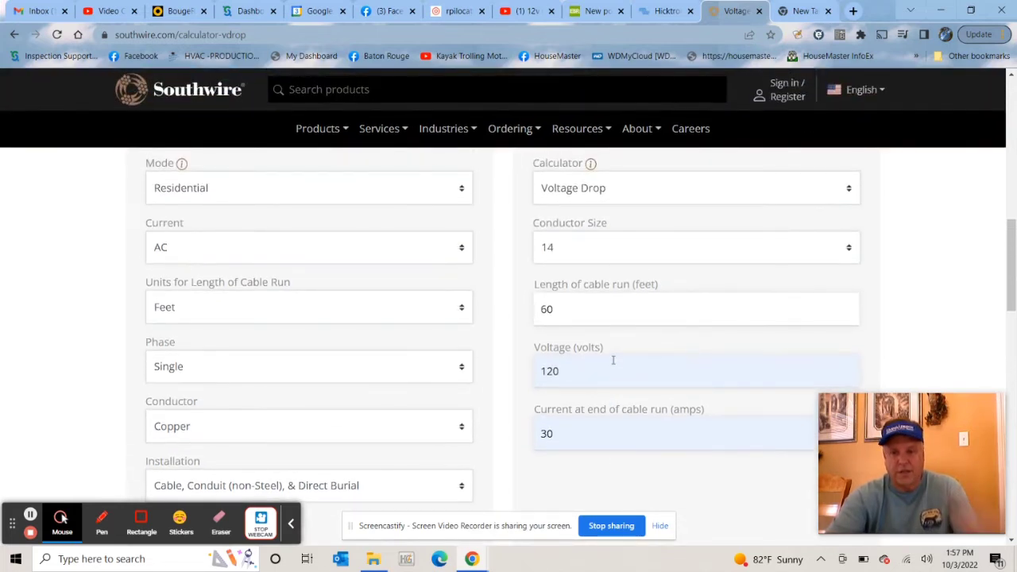
scroll(613, 361, up, 3)
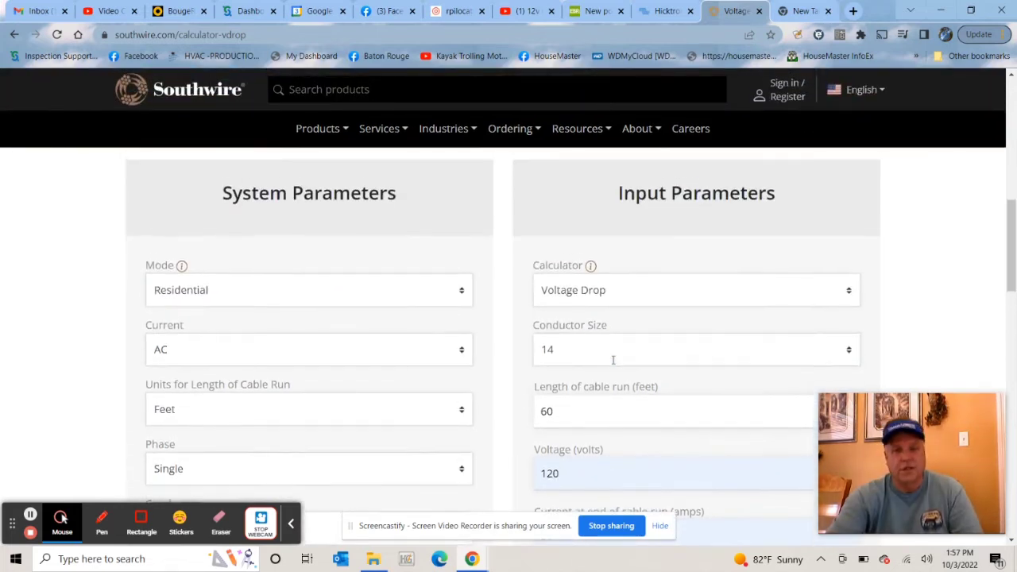
scroll(612, 363, up, 1)
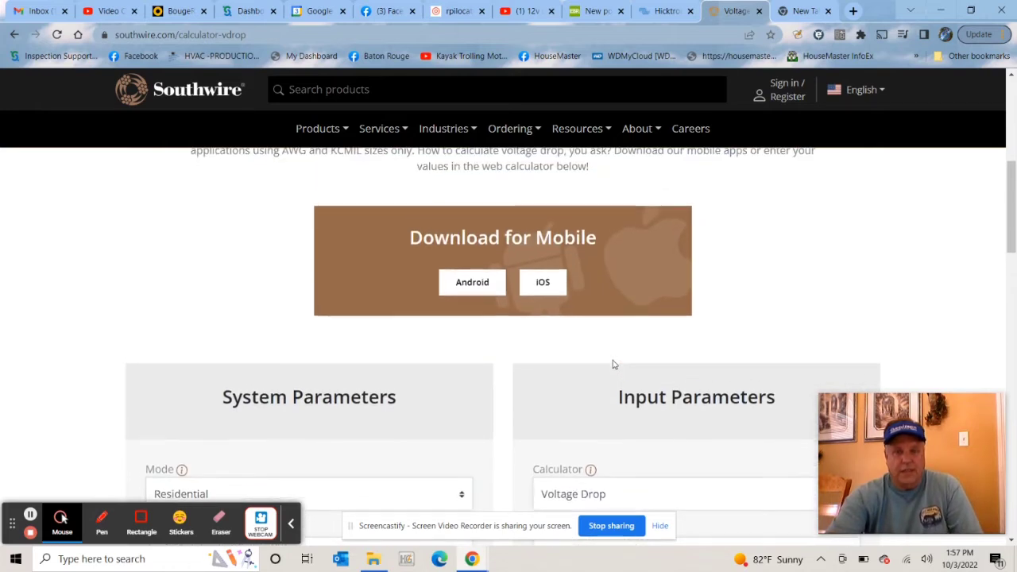